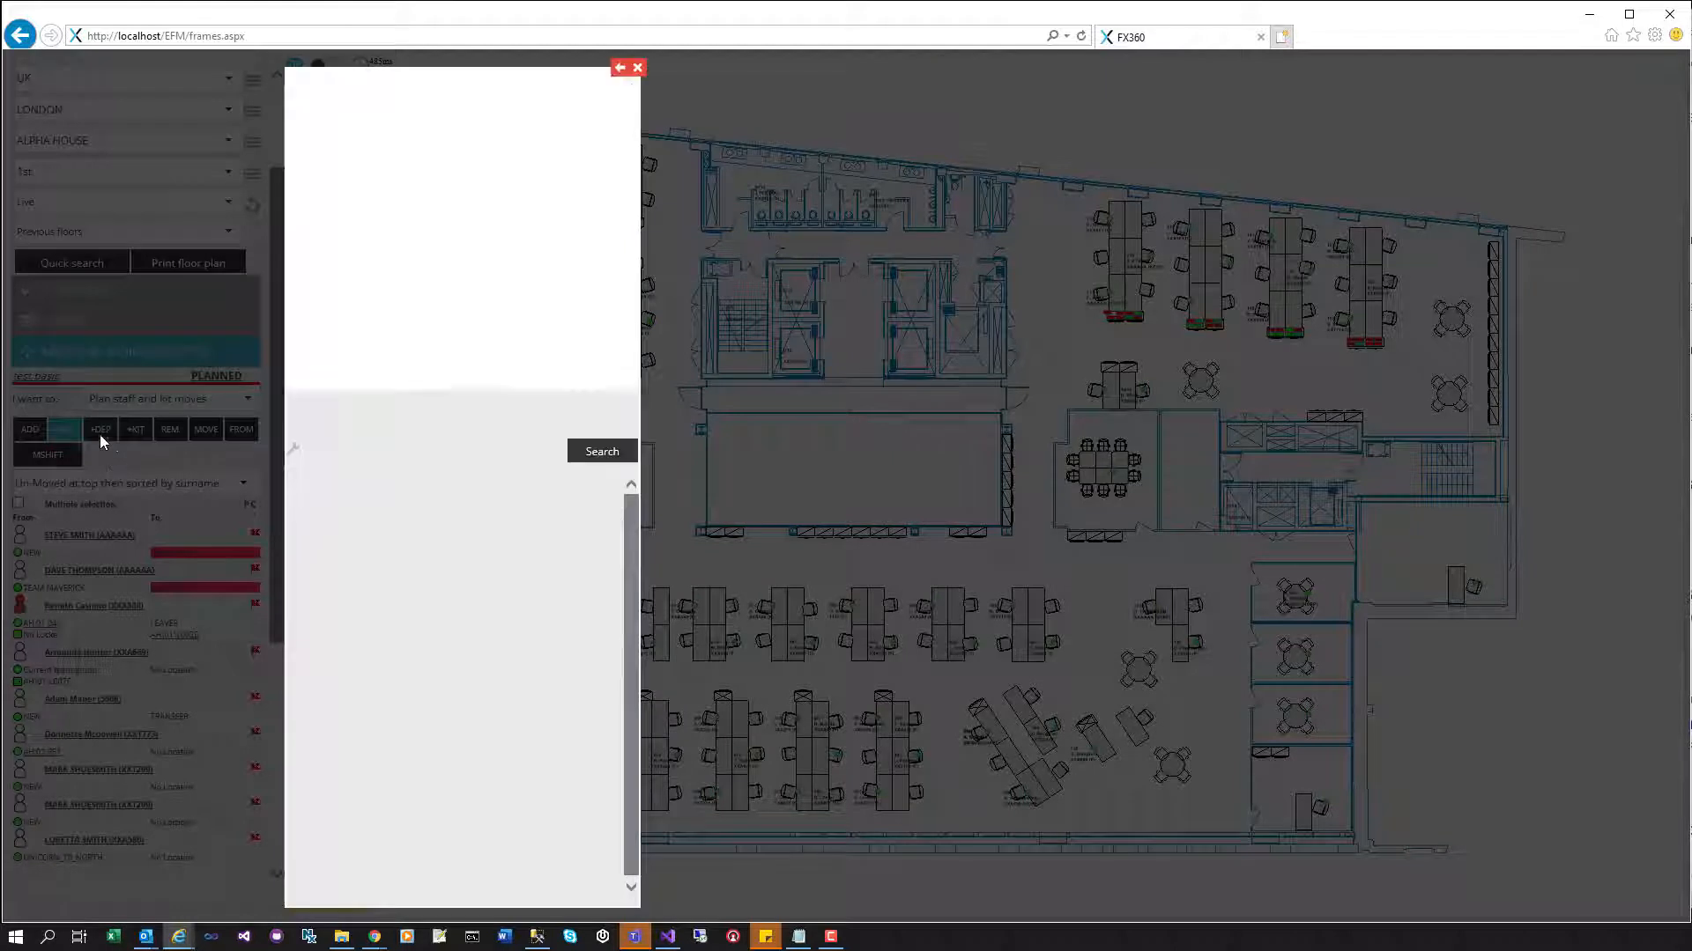
# - Search staff by the surname and start adding the first match to the moves plan
pyautogui.click(330, 106)
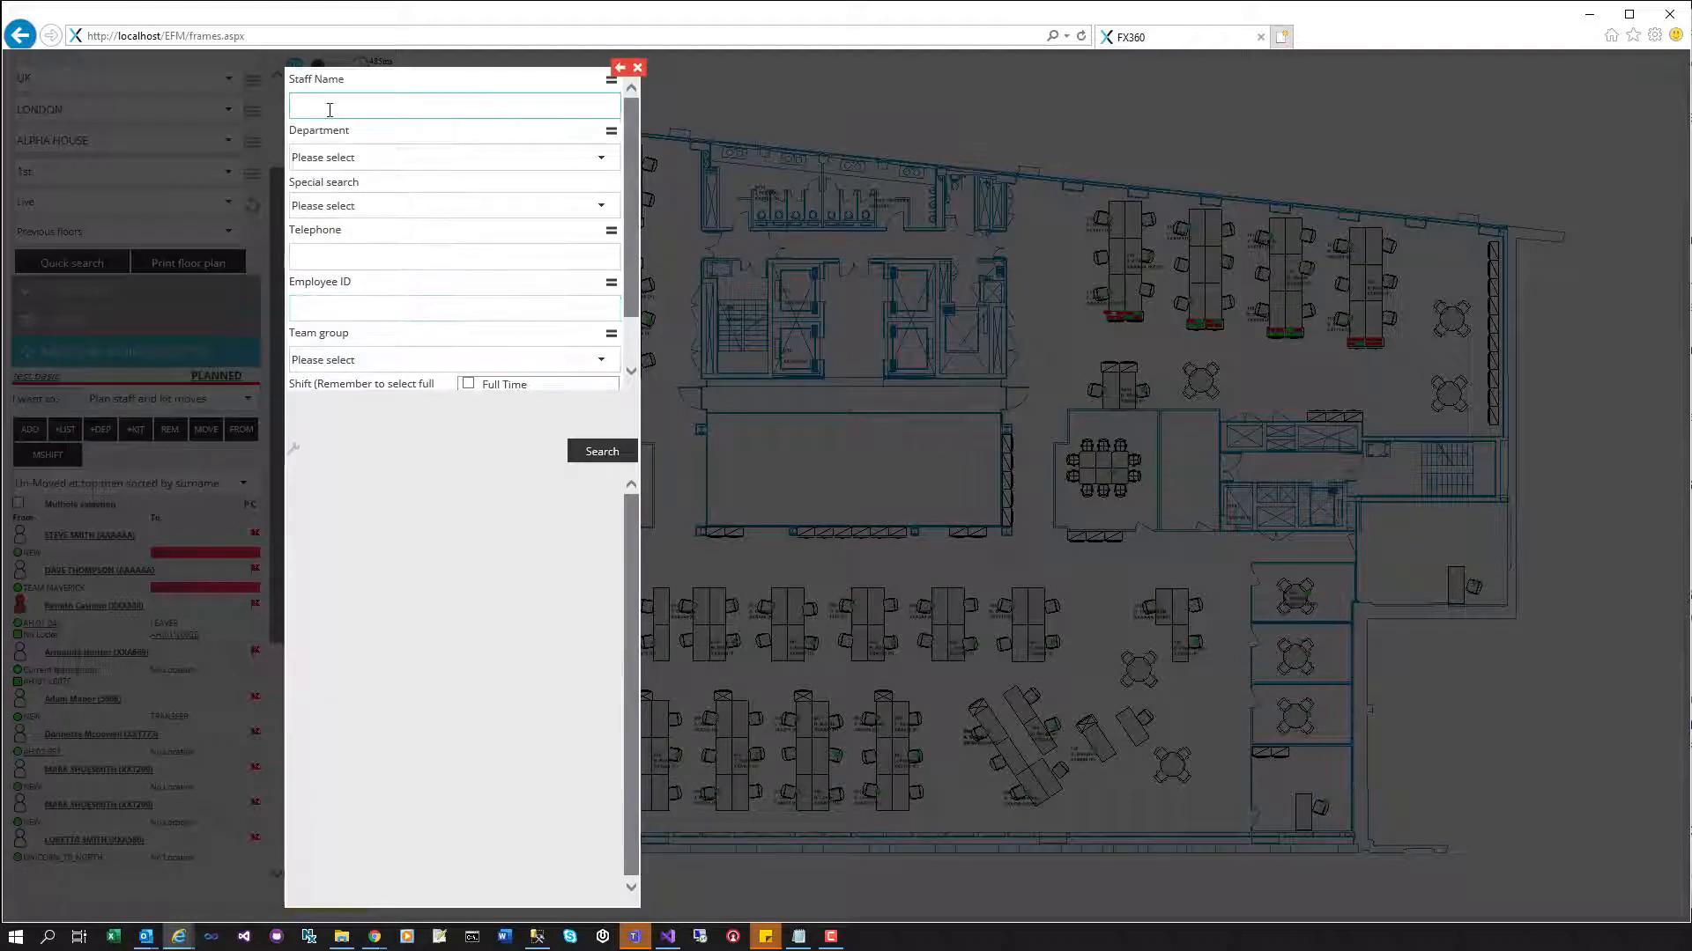
pyautogui.write('HUNTER')
pyautogui.press('Return')
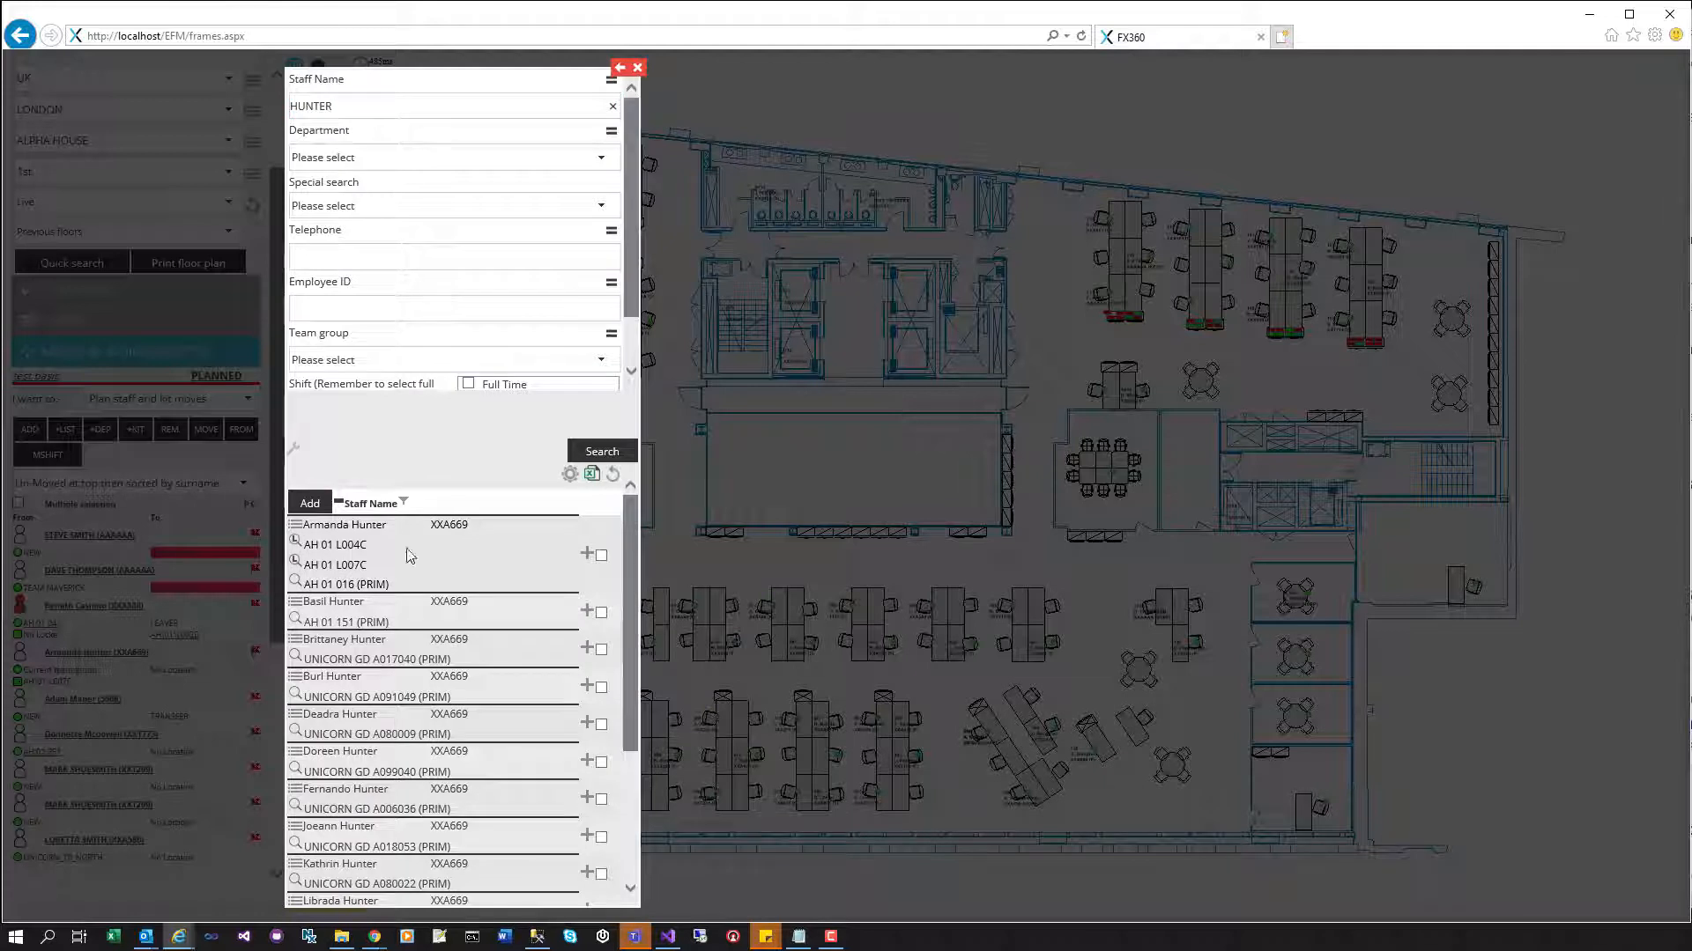
pyautogui.click(586, 555)
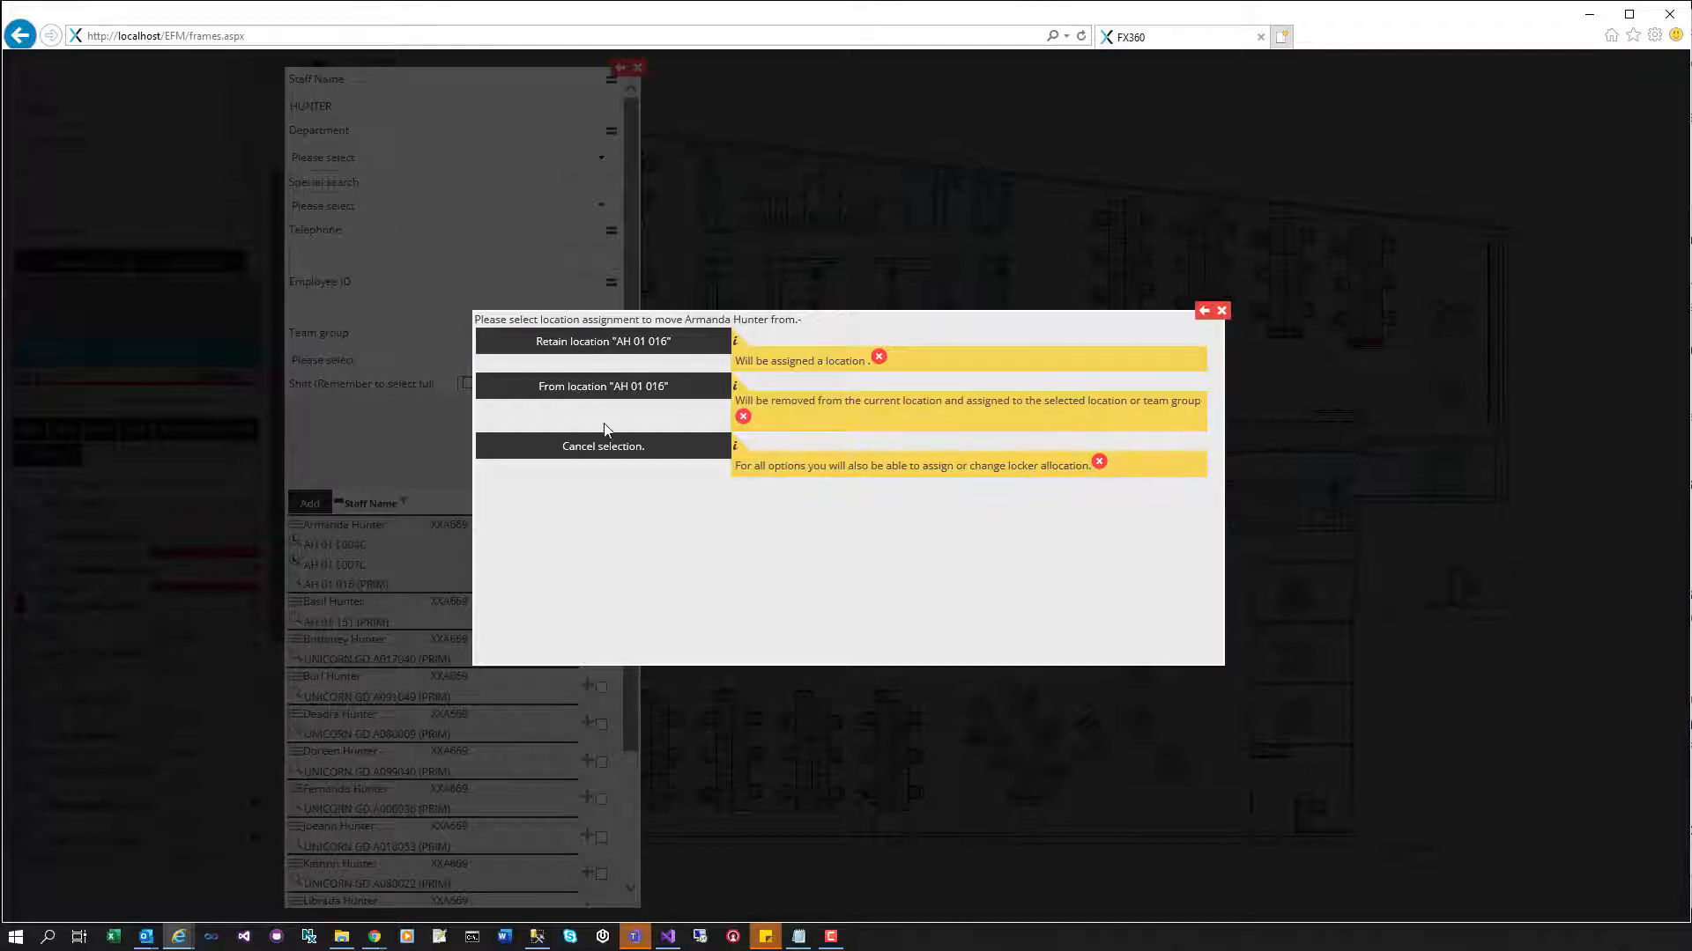
# - Add the match with its current location retained, remove that entry, and open the leaver's move details
pyautogui.click(614, 343)
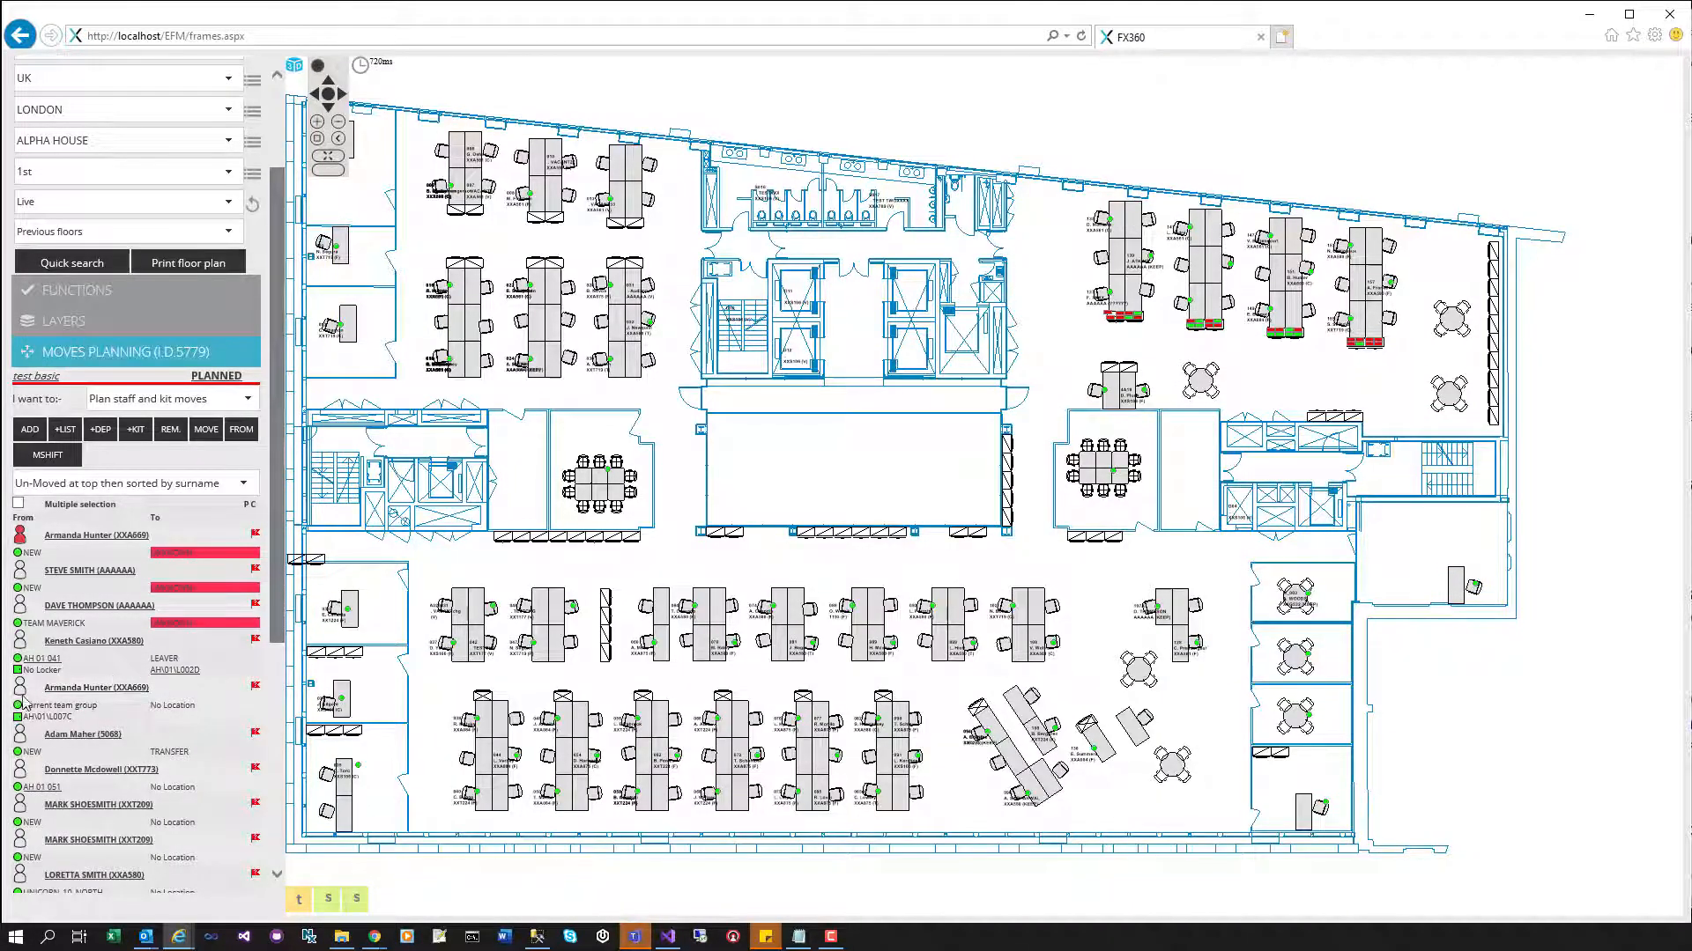
pyautogui.click(172, 432)
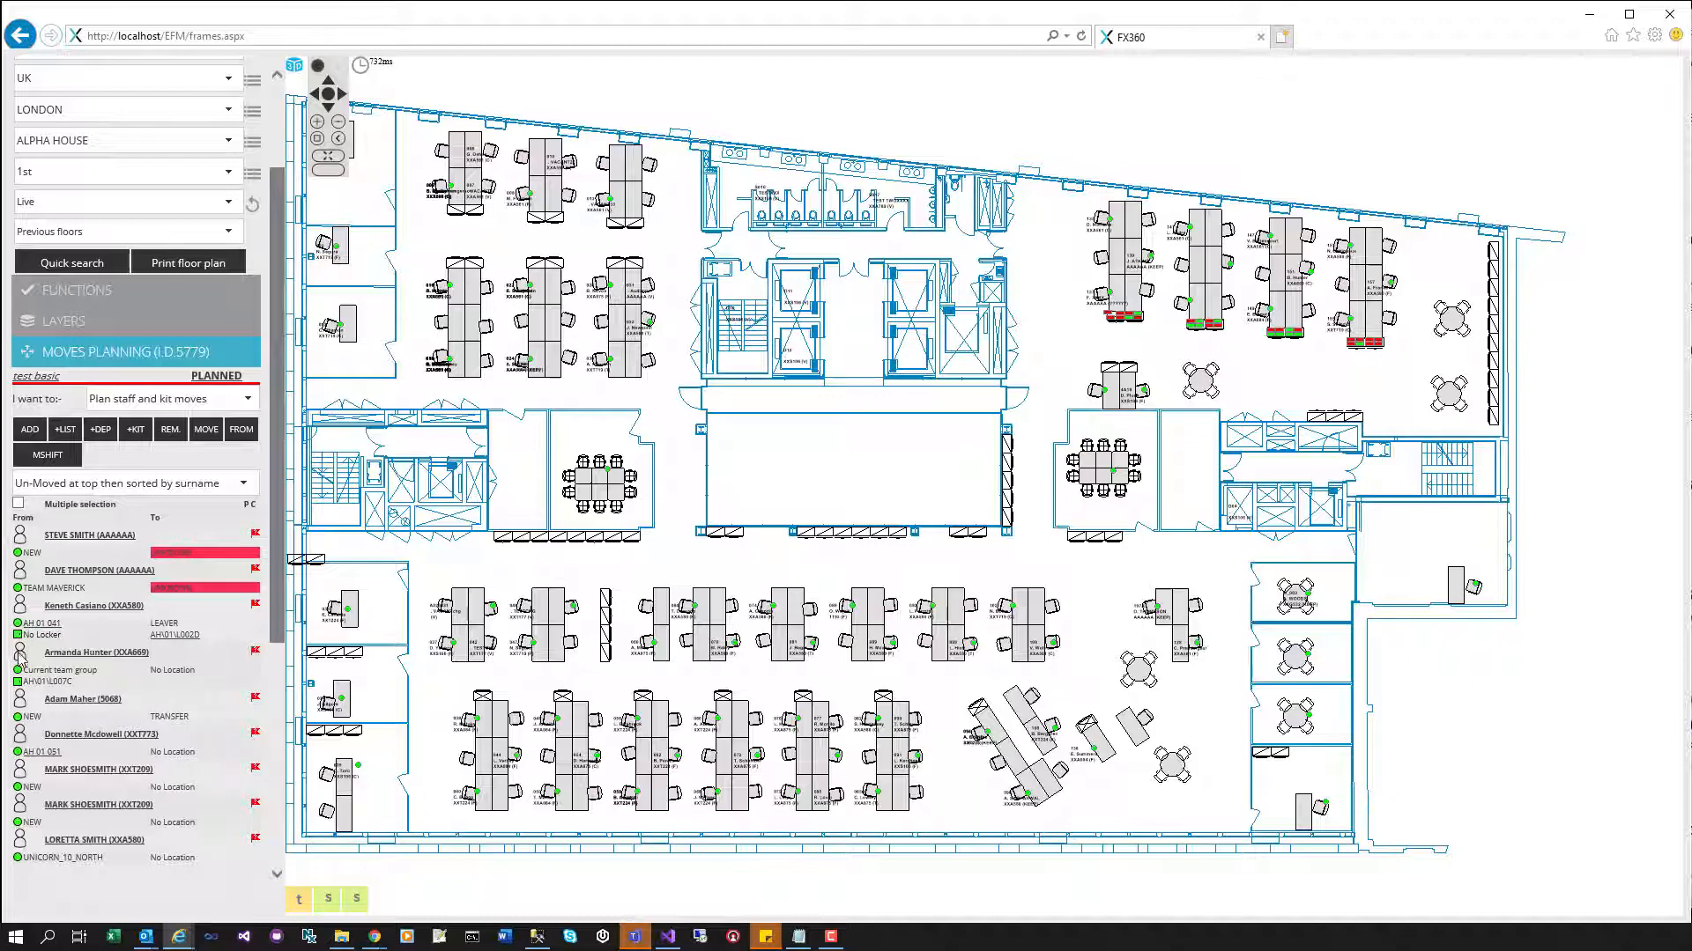
pyautogui.click(20, 608)
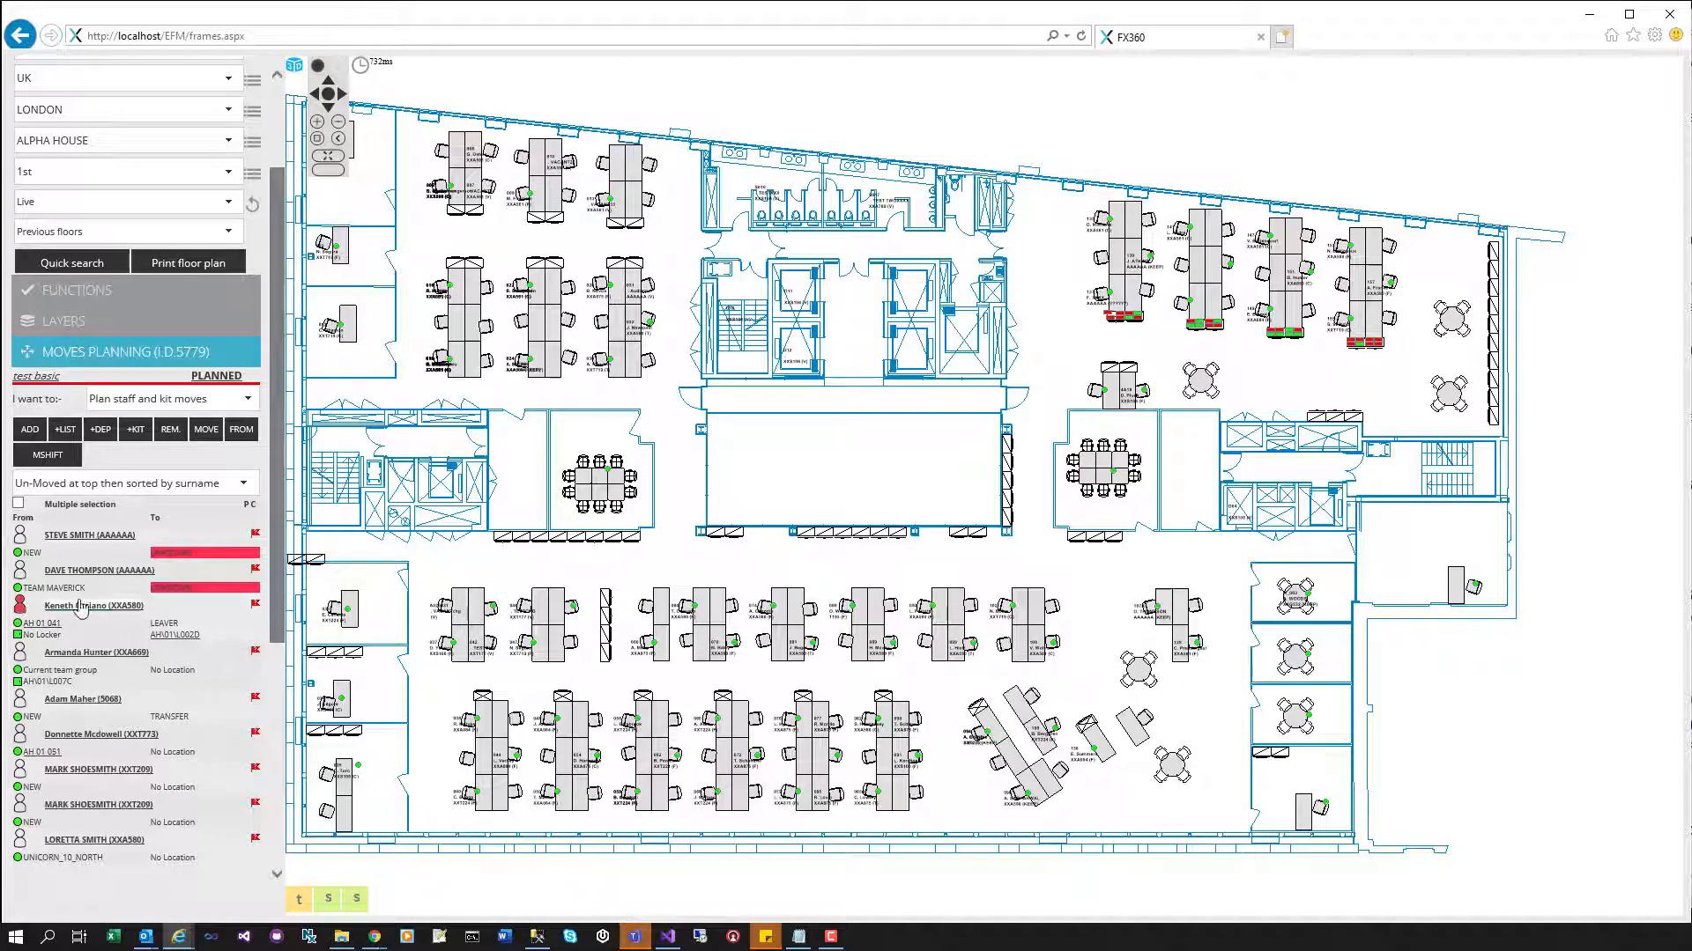
pyautogui.click(241, 431)
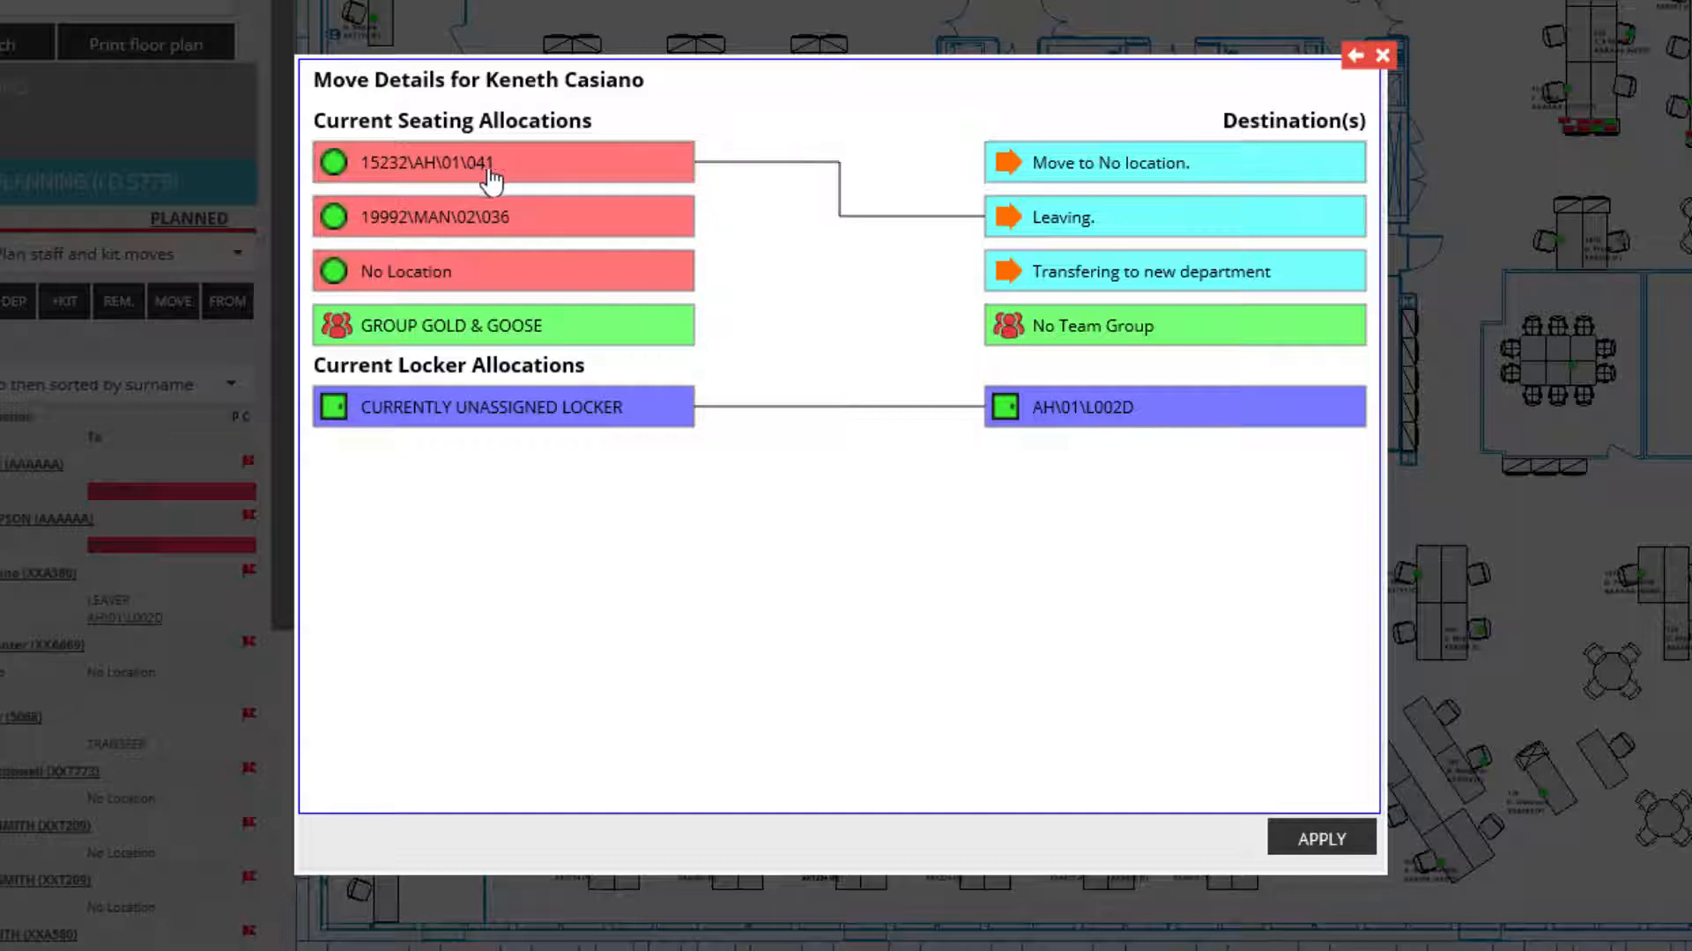
# - Relink Leaving via 19992\MAN\02\036 and No Location until it comes from GROUP GOLD & GOOSE
pyautogui.click(545, 230)
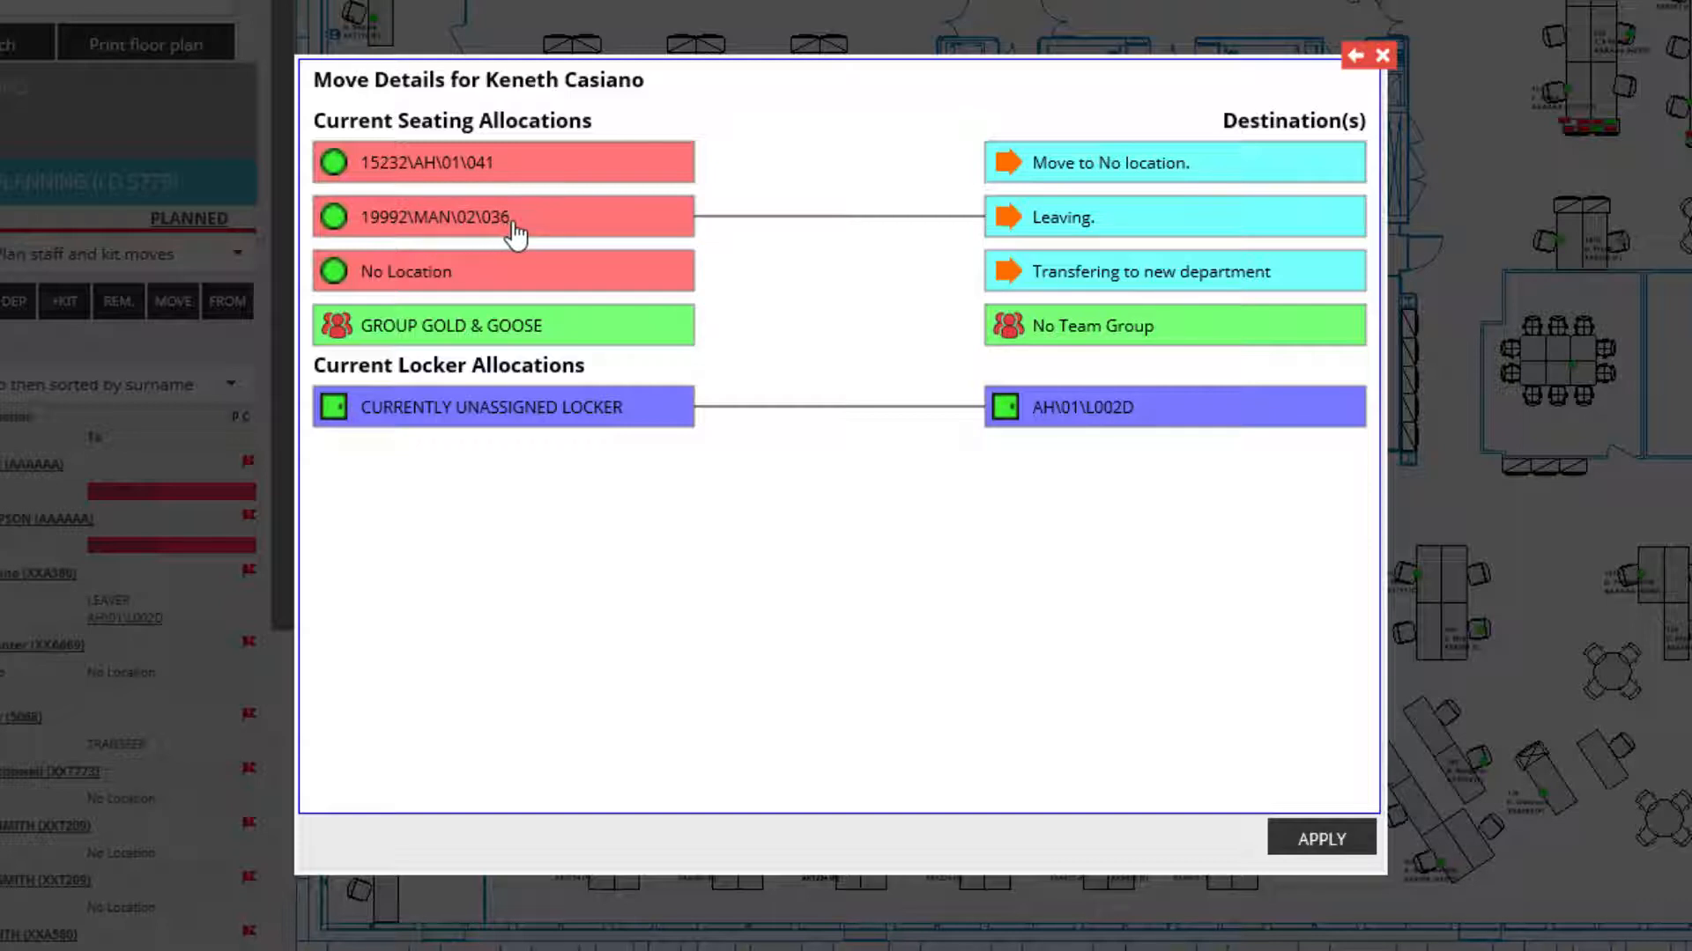
pyautogui.click(521, 280)
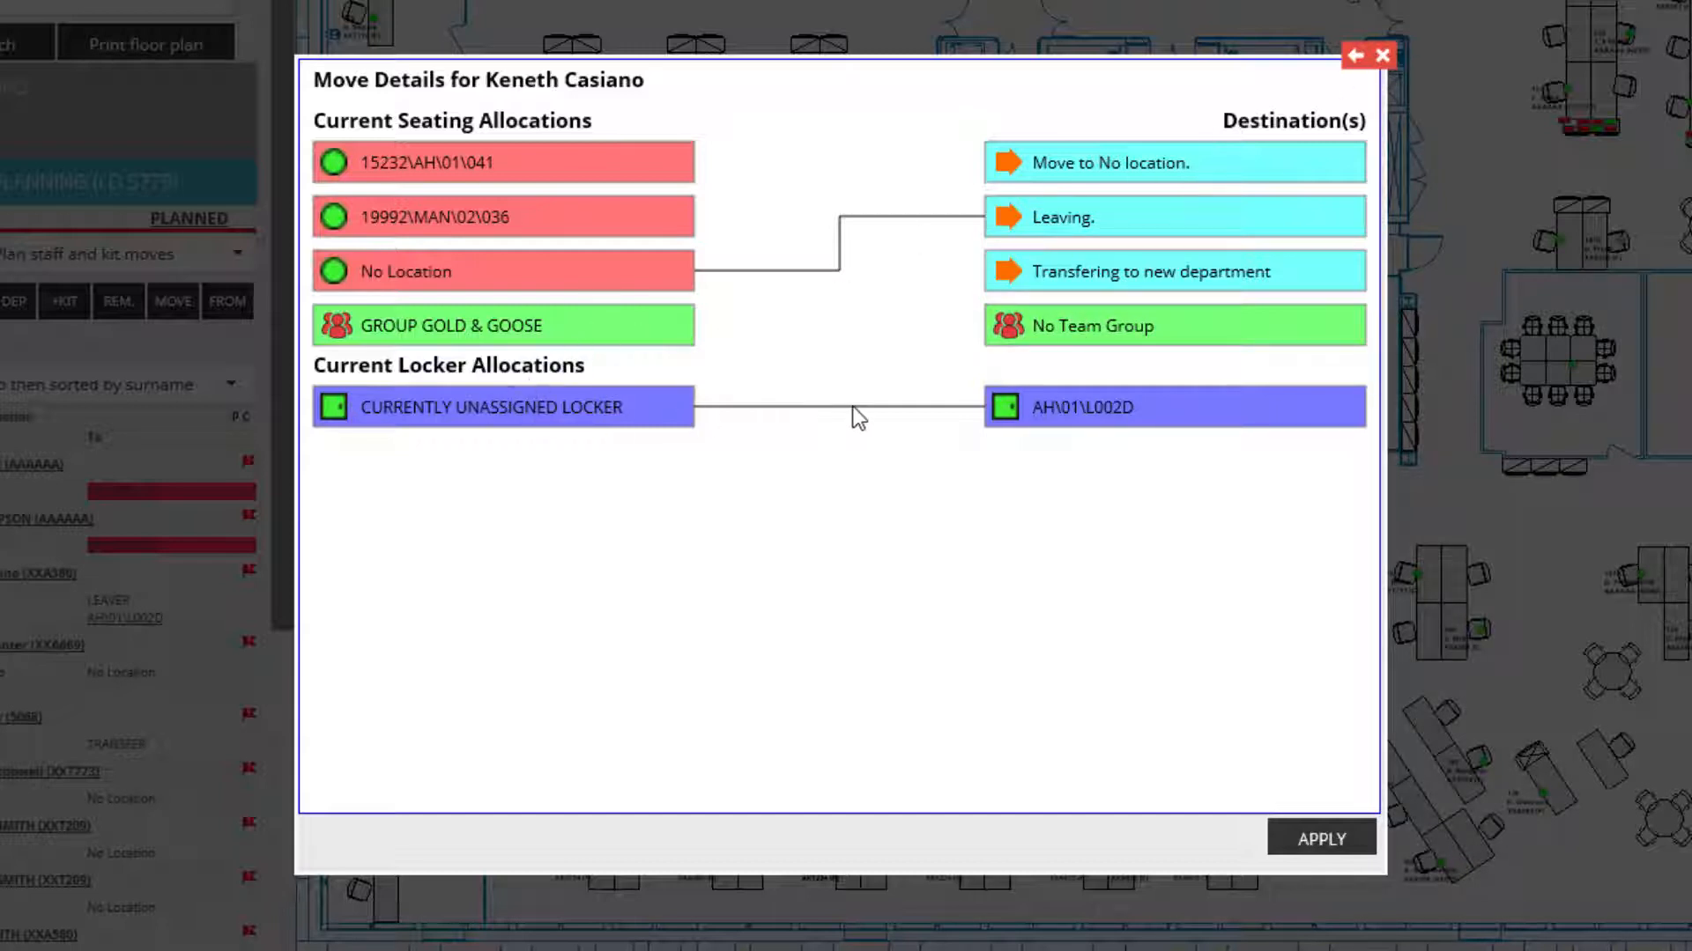
pyautogui.click(516, 330)
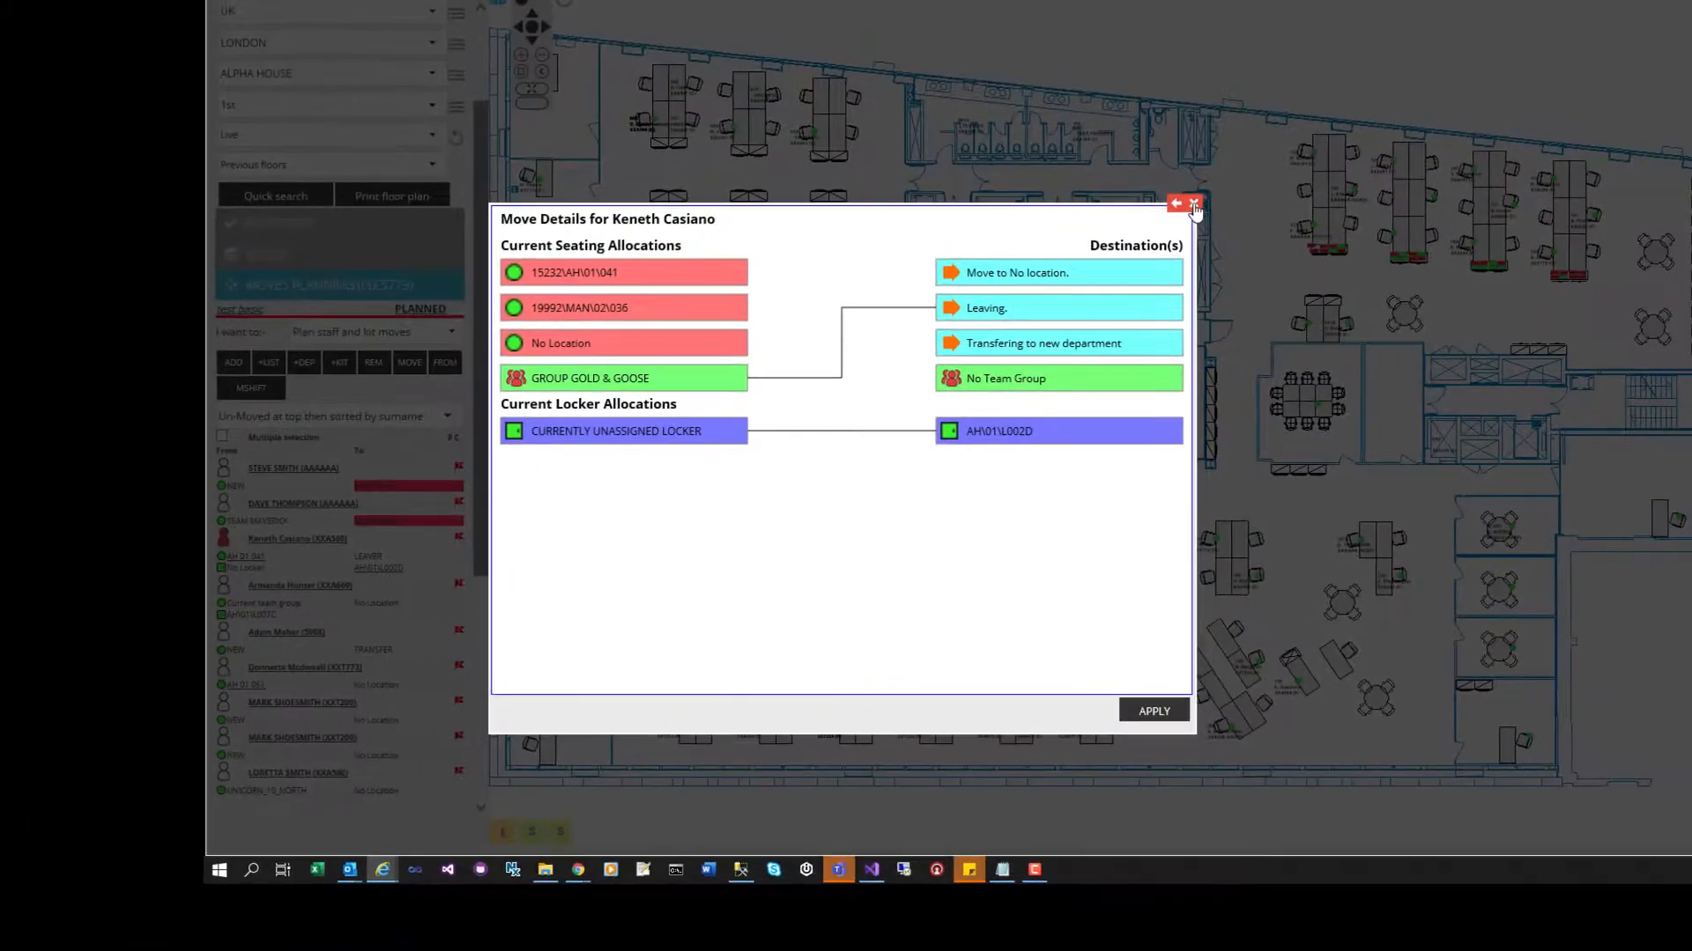
pyautogui.click(1355, 77)
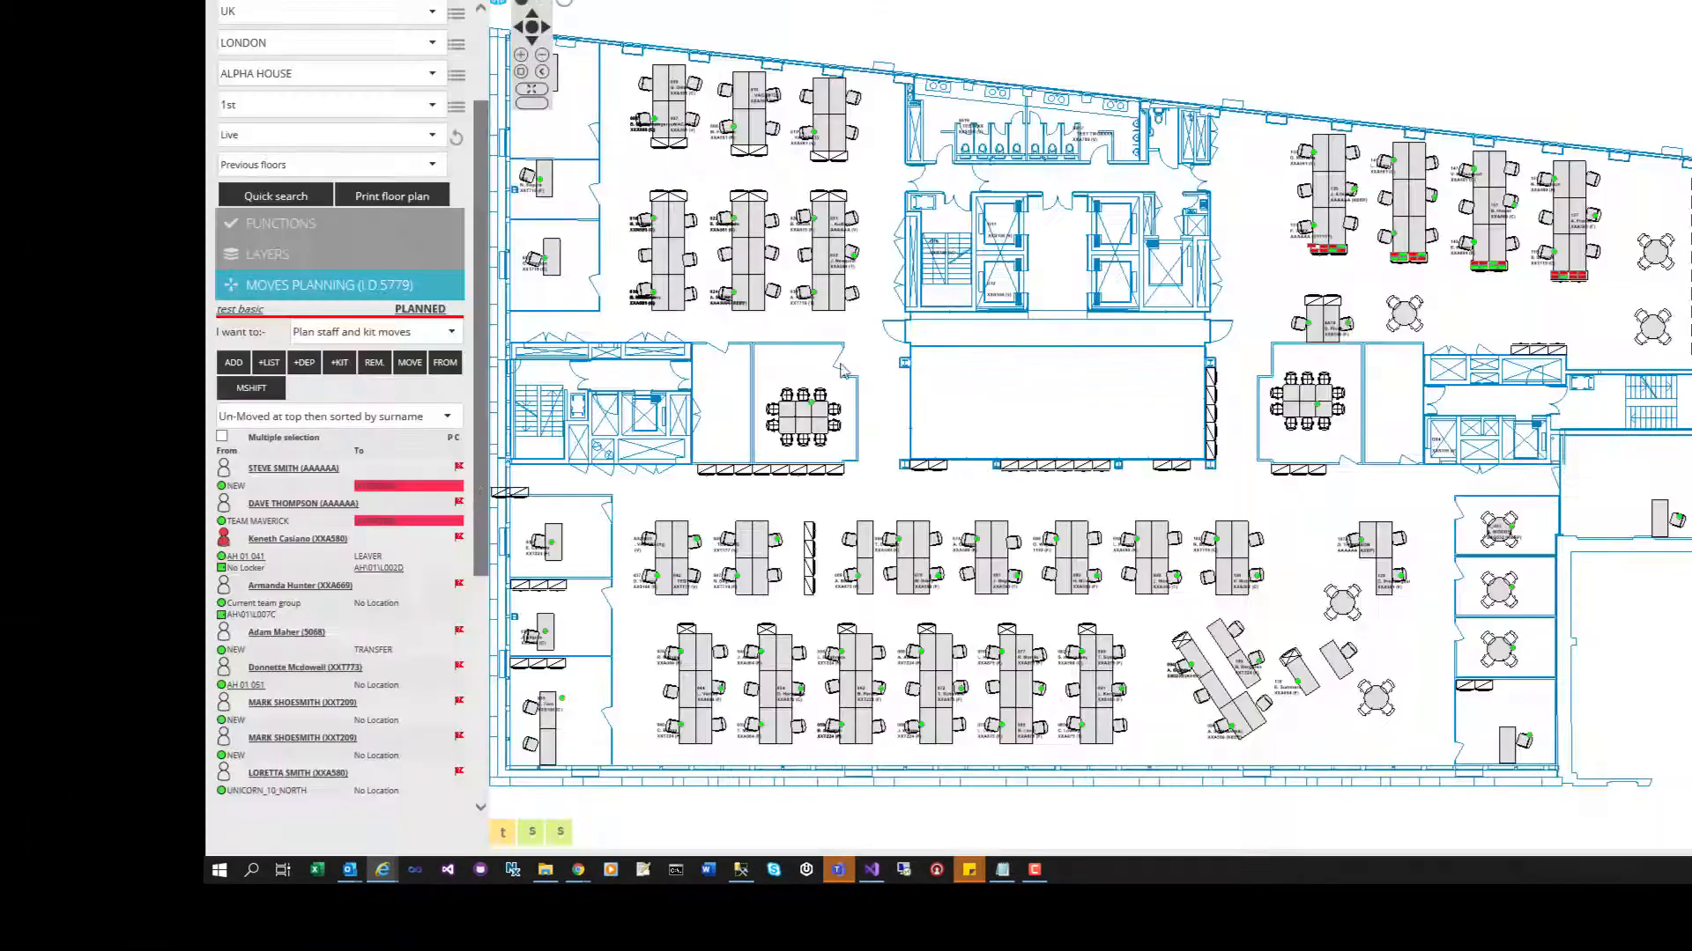
# - Place the staff member at desk AH\01\147 and link it from the GROUP GOLD & GOOSE allocation
pyautogui.click(1477, 173)
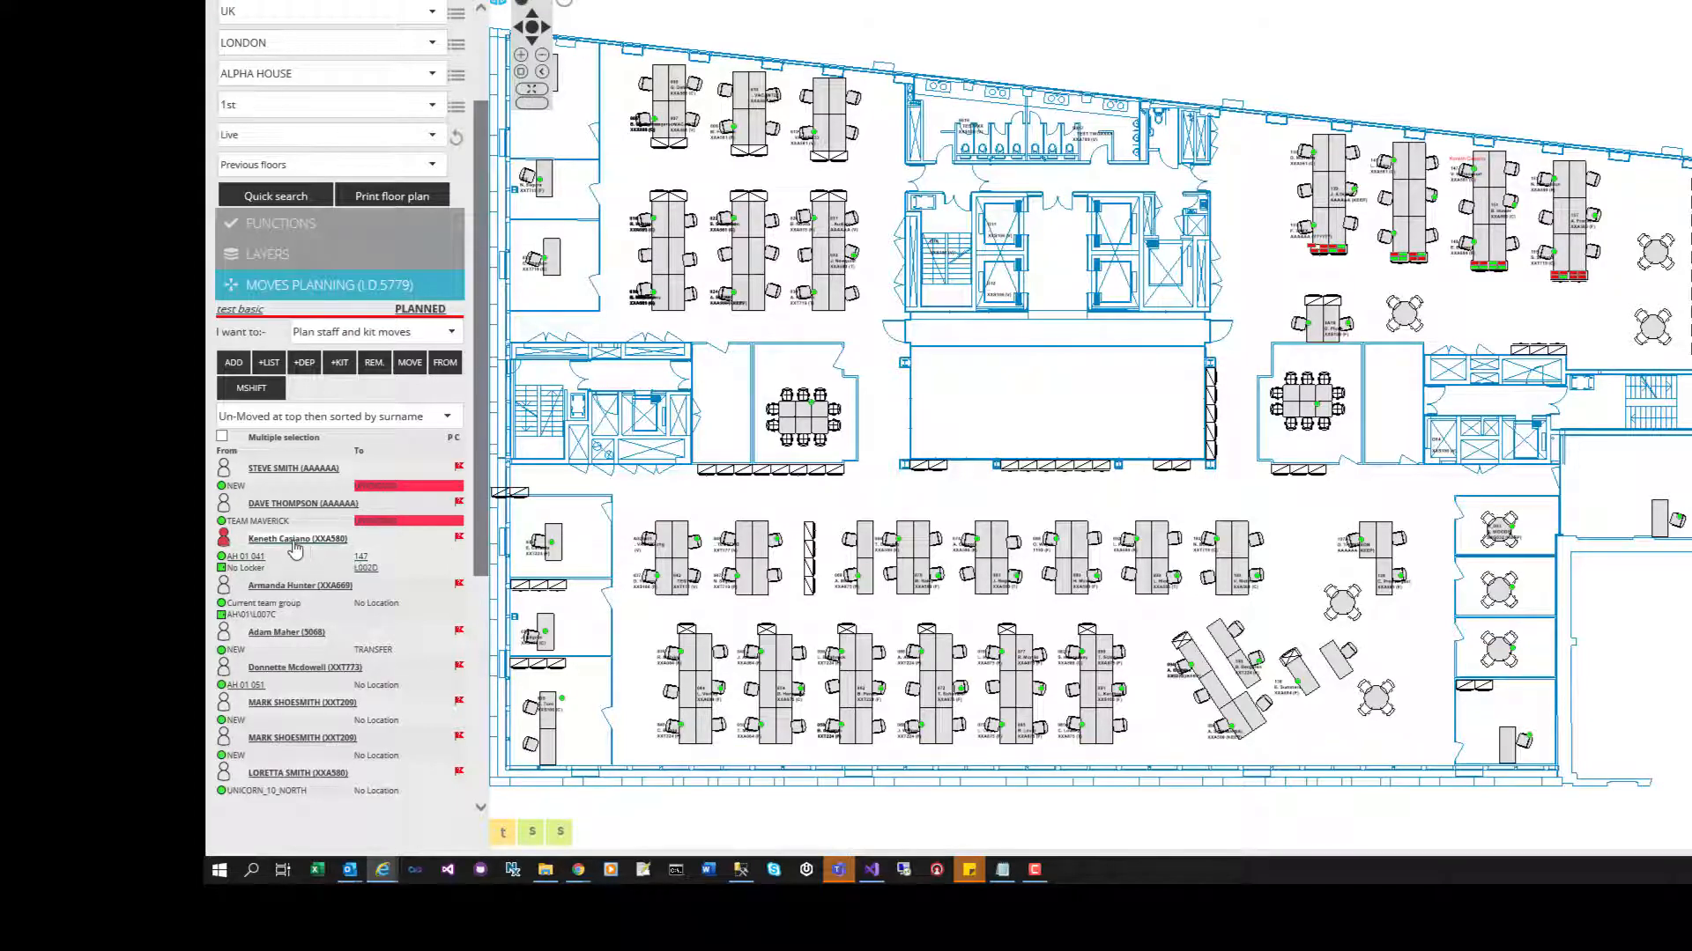
pyautogui.click(433, 365)
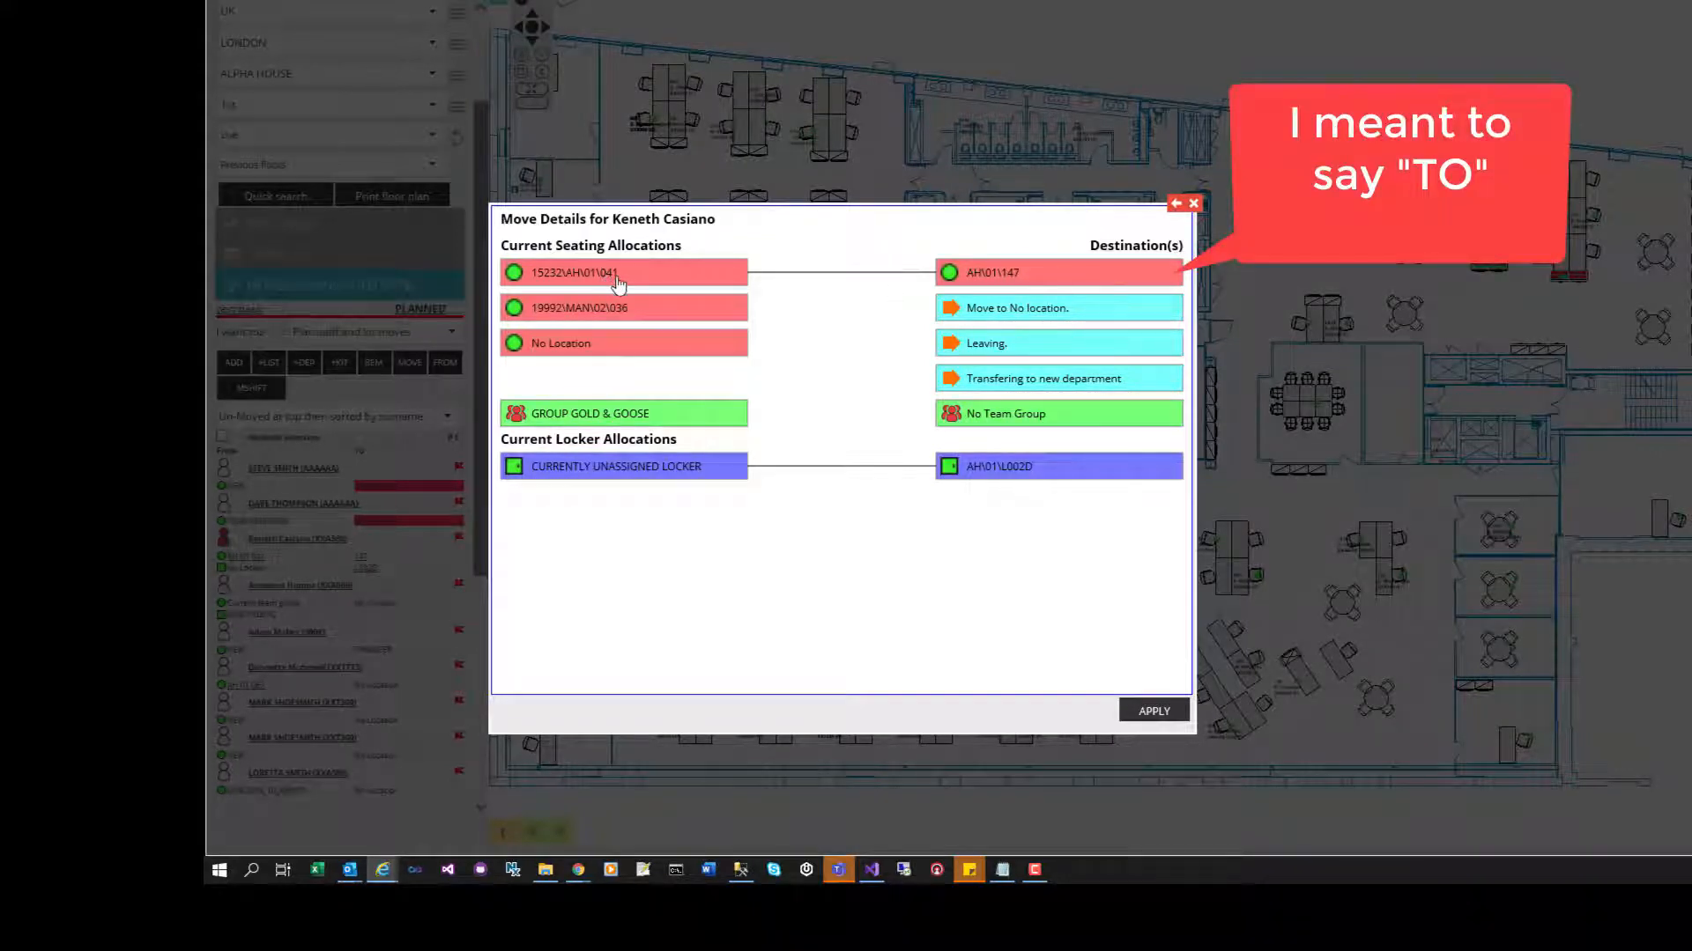
pyautogui.click(654, 318)
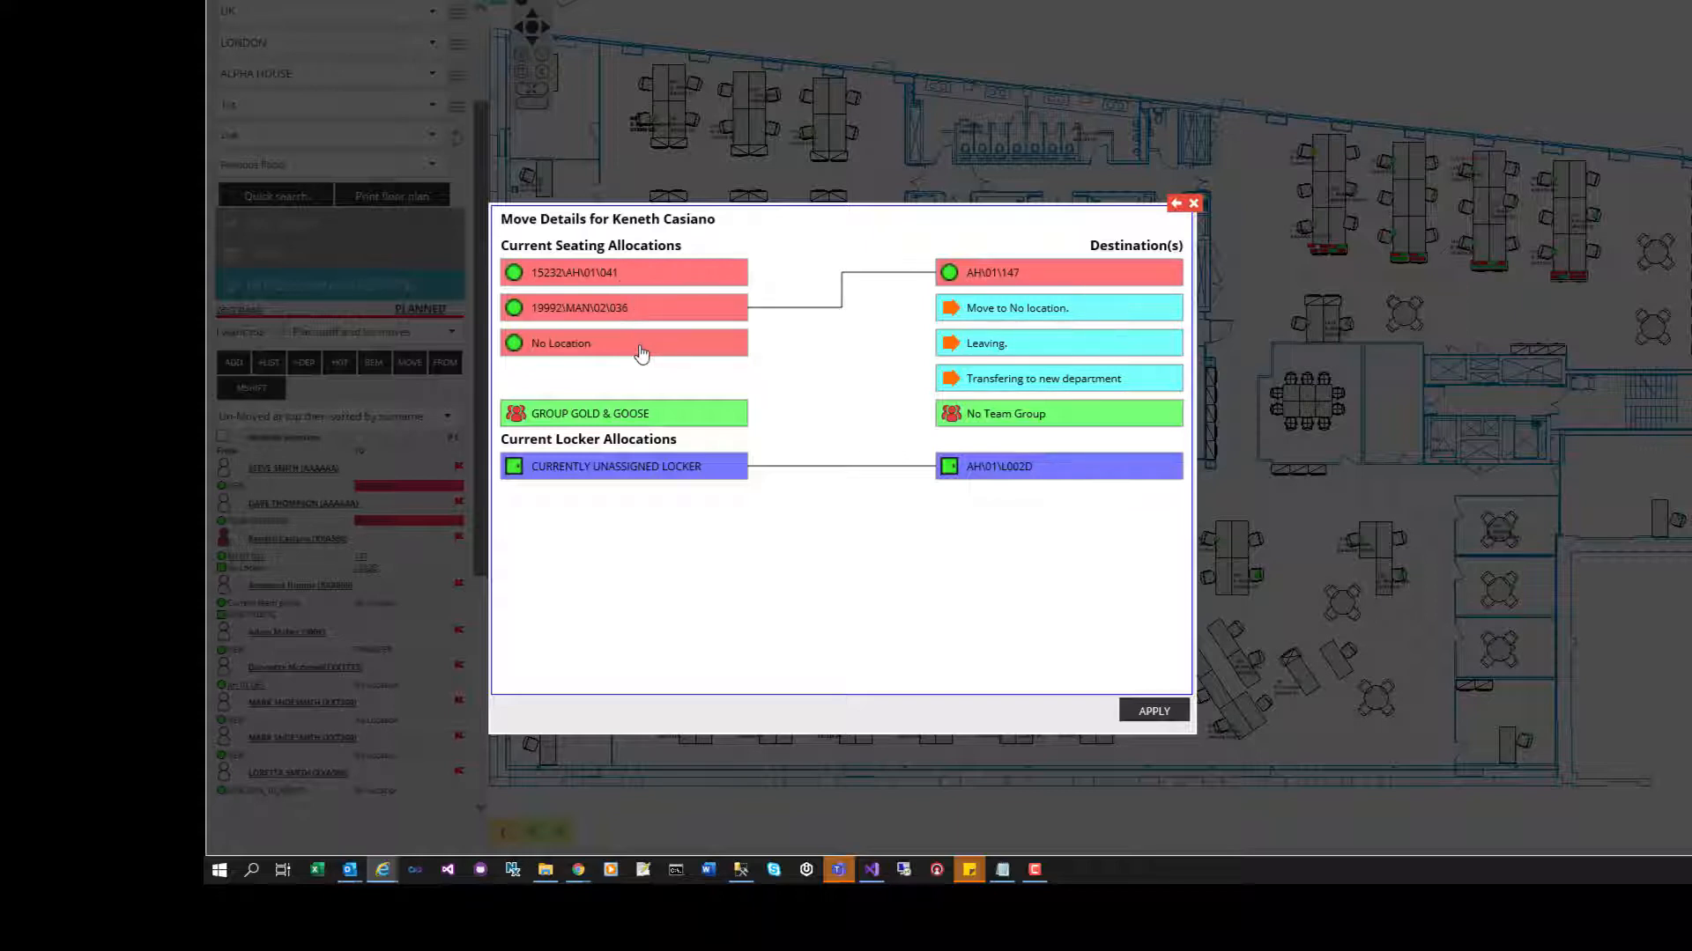
pyautogui.click(645, 421)
pyautogui.click(1193, 205)
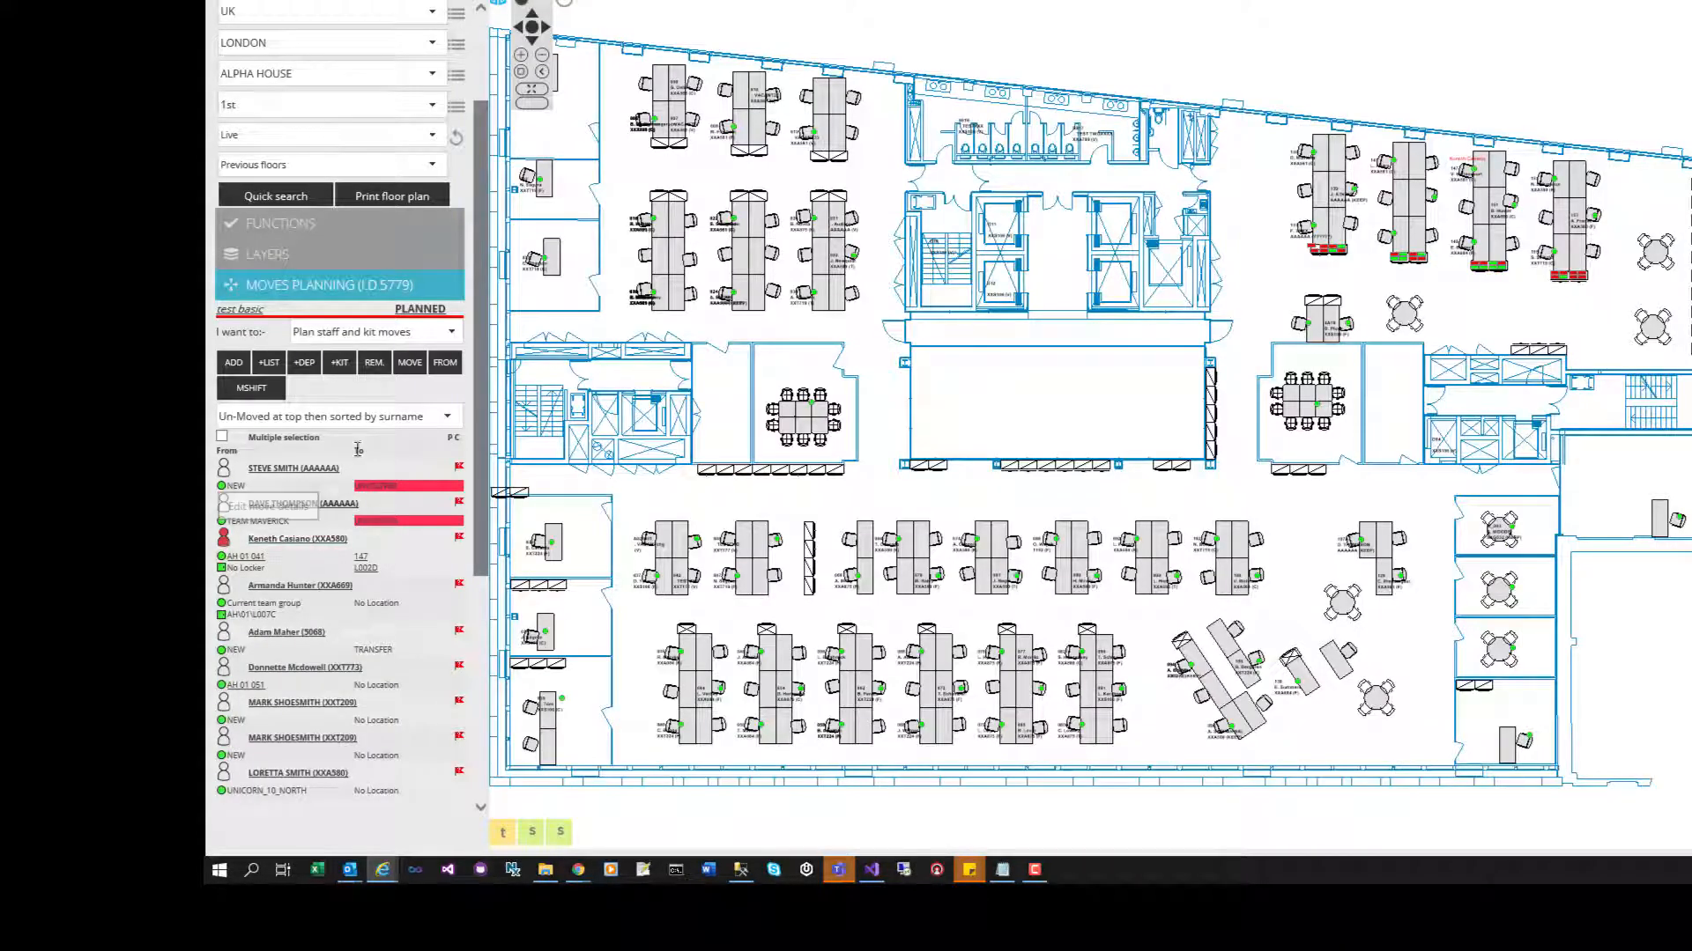
# - Plan a move of the staff member to the TEAM ICEMAN team group and view its move details
pyautogui.click(408, 364)
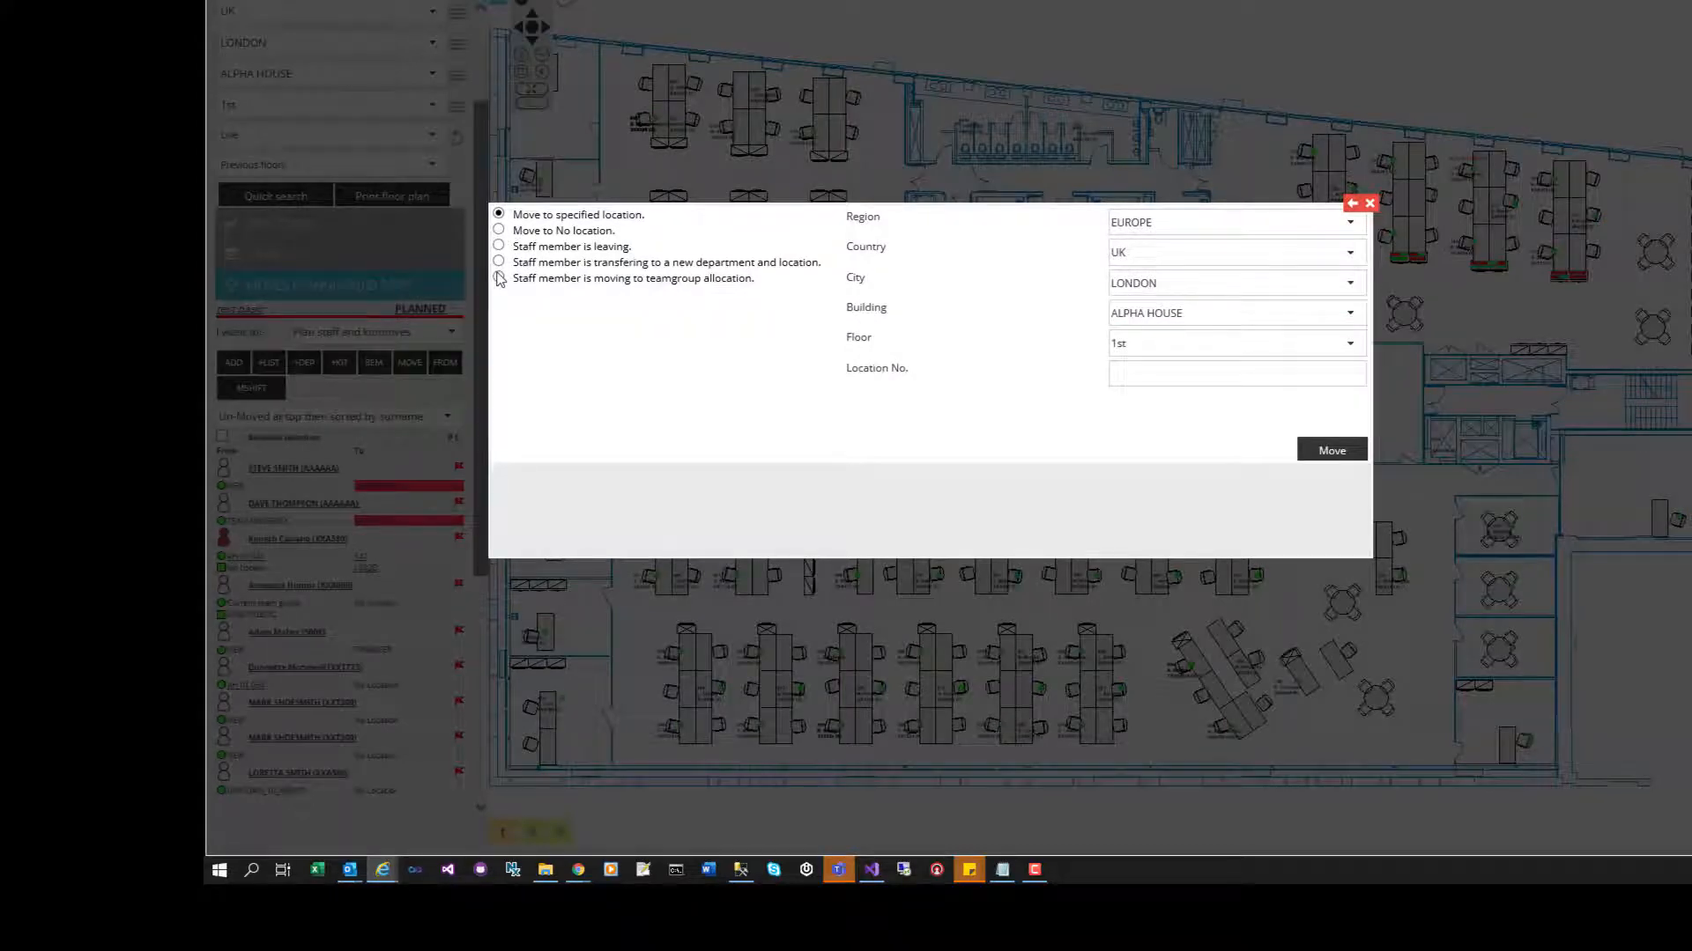
pyautogui.click(498, 278)
pyautogui.click(1136, 223)
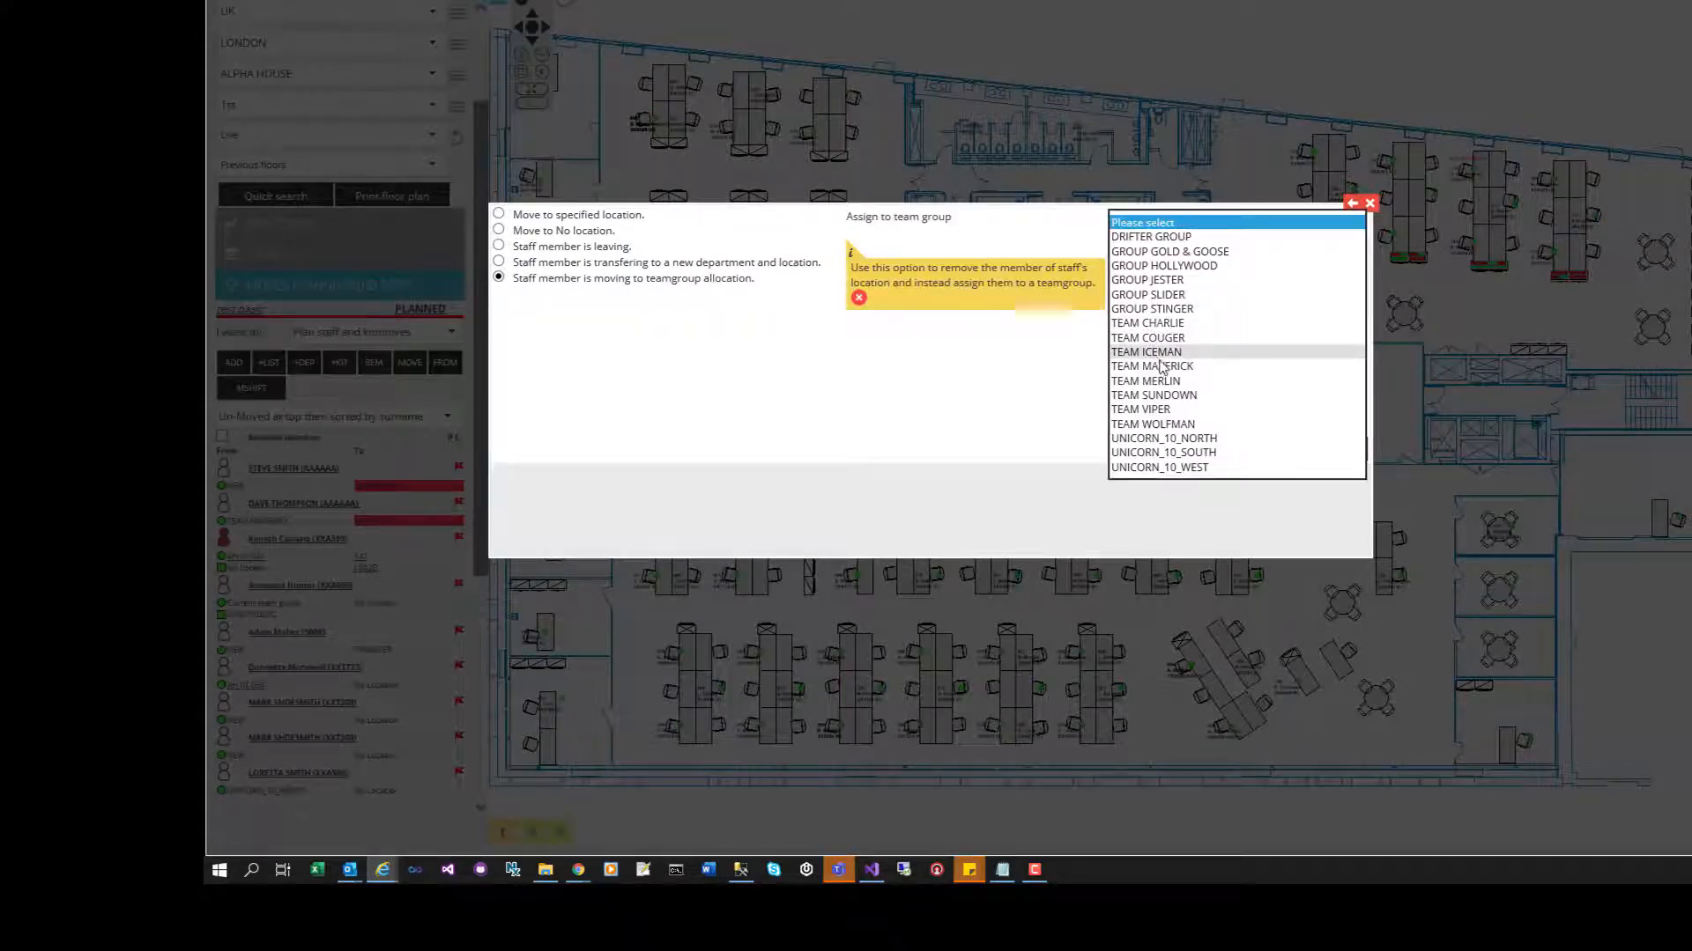
pyautogui.click(1145, 351)
pyautogui.click(1332, 454)
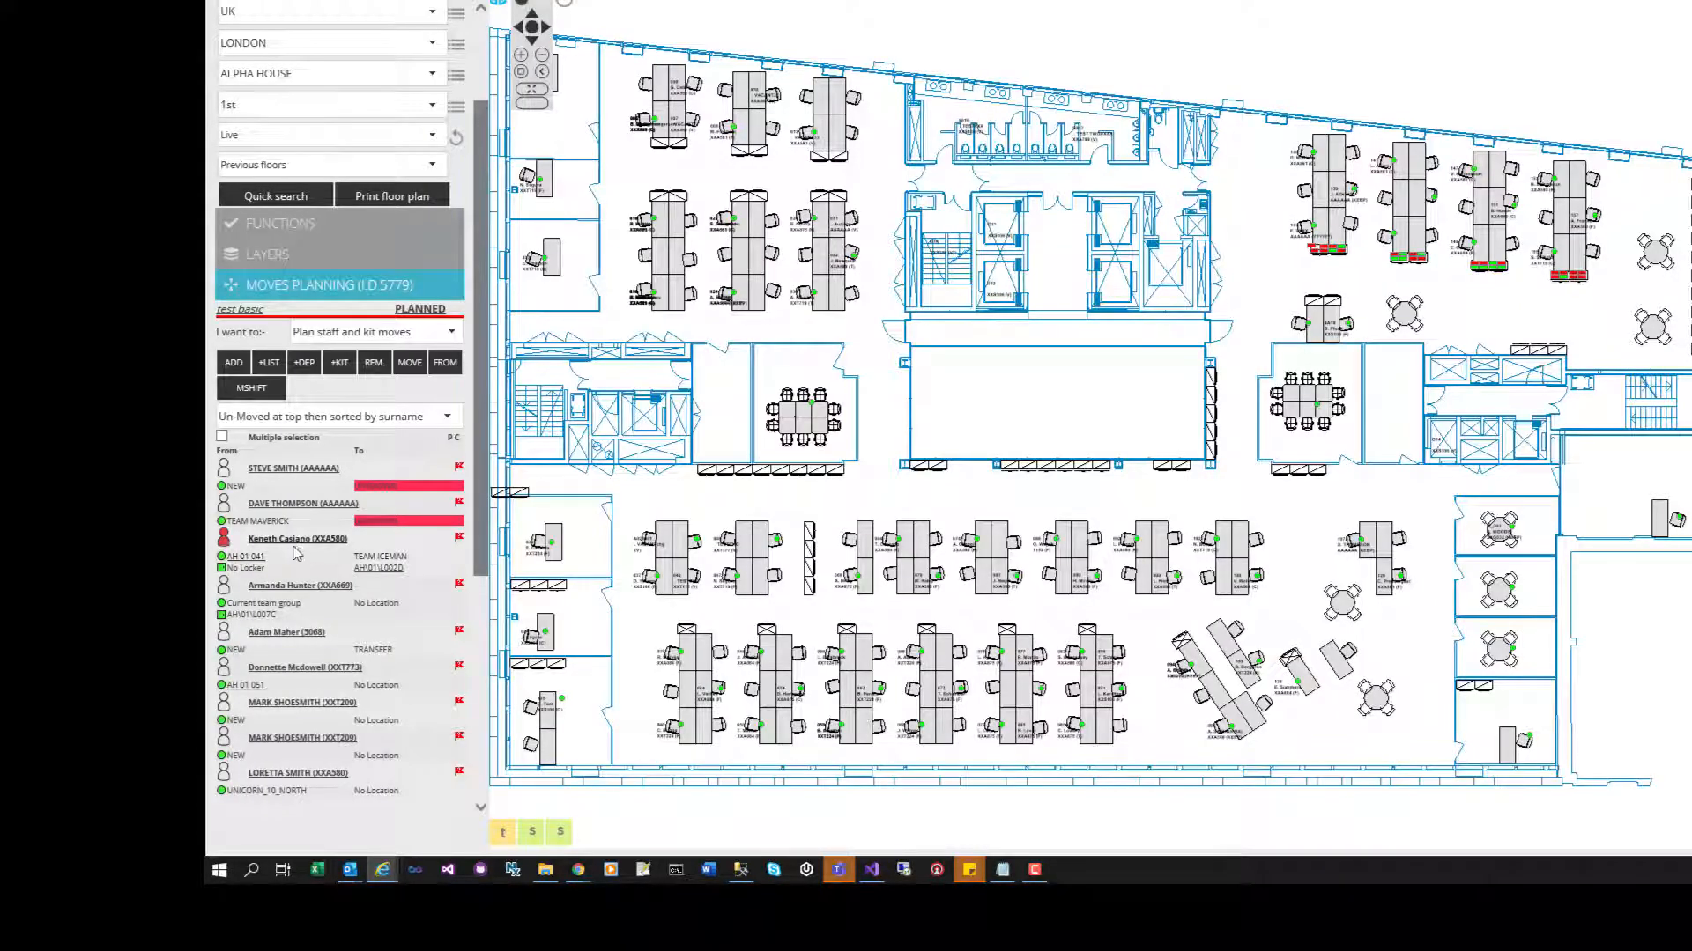
pyautogui.click(442, 365)
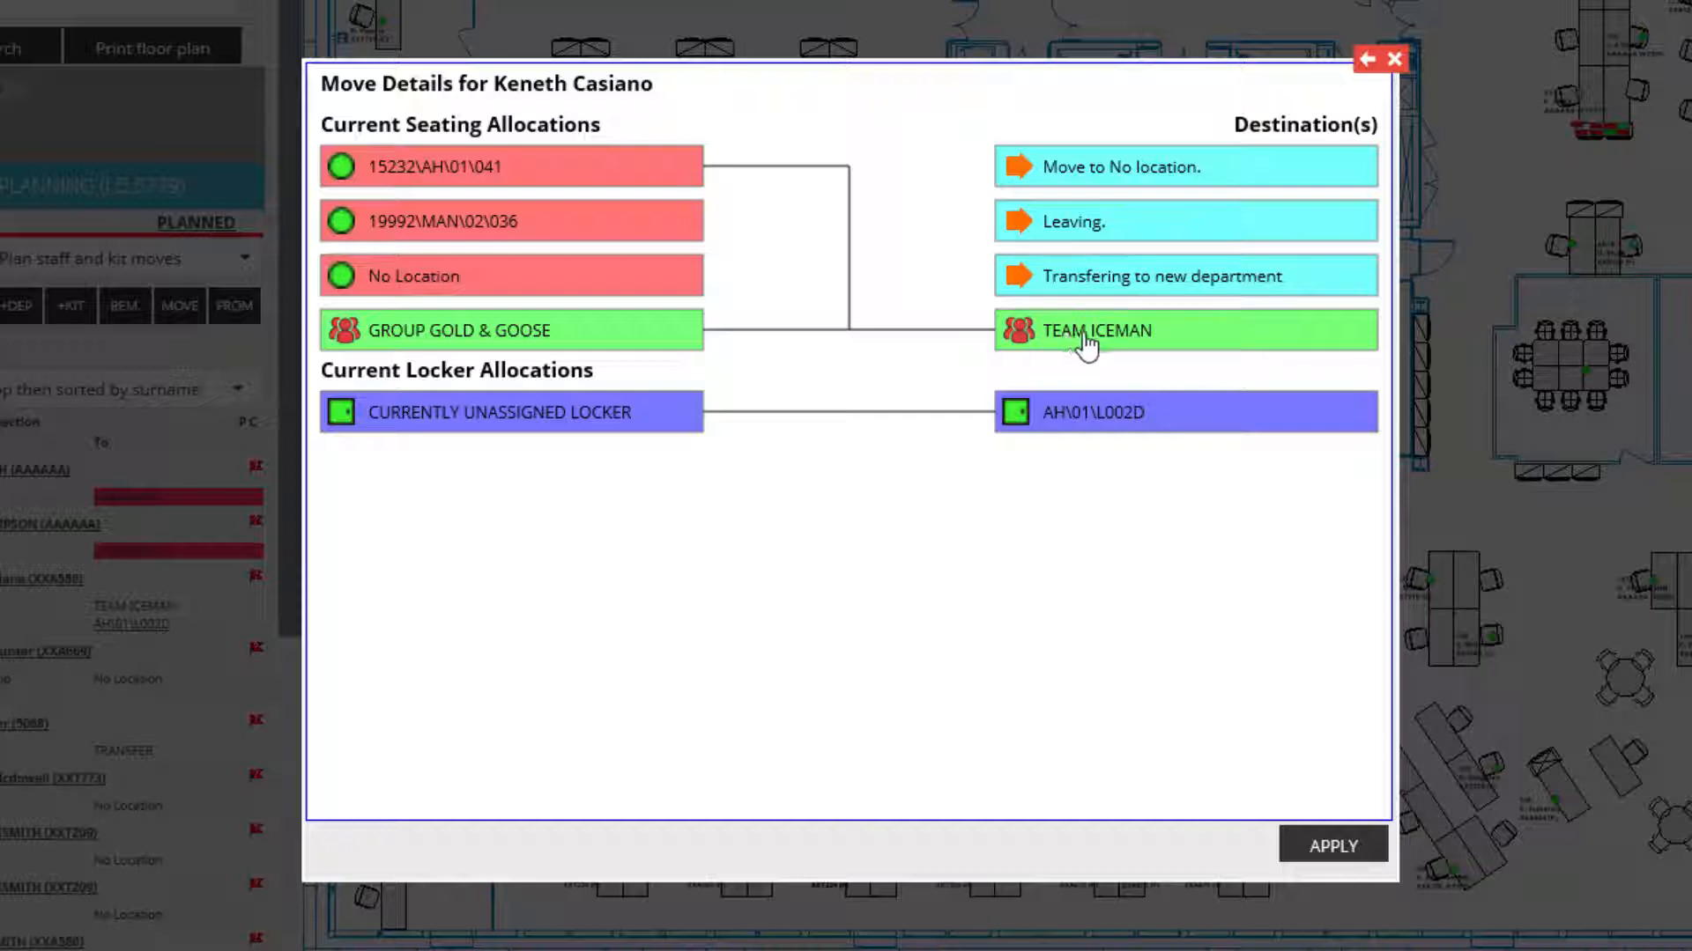
# - Unlink the TEAM ICEMAN destination so seat 15232\AH\01\041 moves to no location
pyautogui.click(1192, 169)
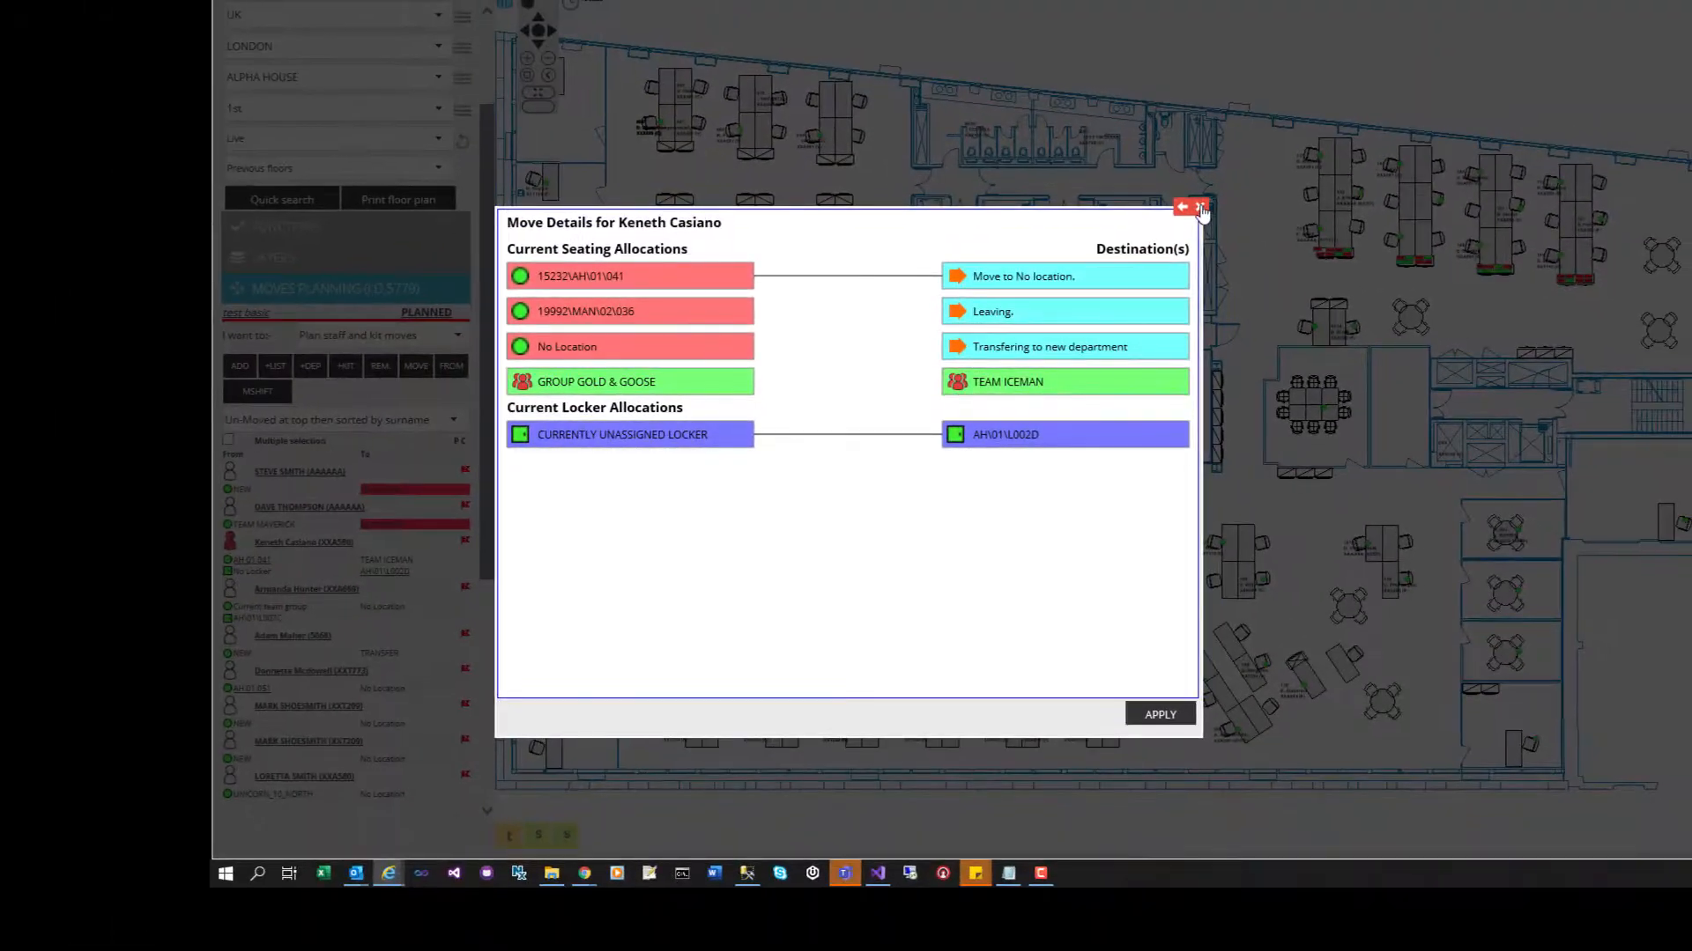
pyautogui.click(1201, 209)
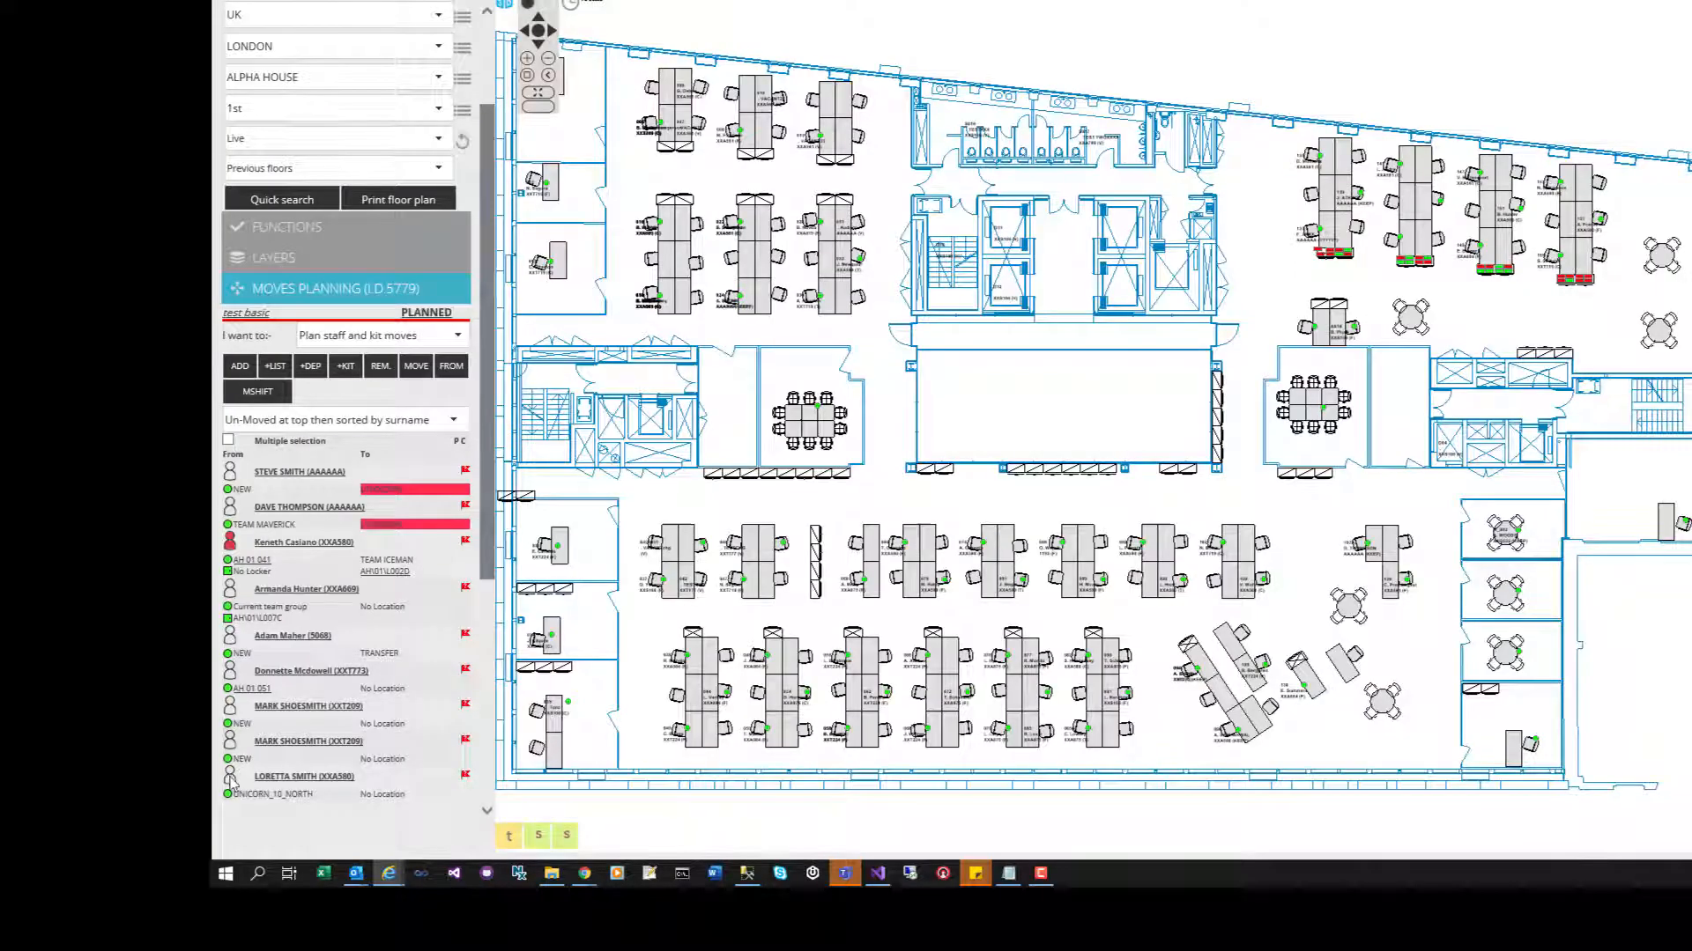
# - For the next staff member, move the unassigned locker instead of locker AH\01\L007C
pyautogui.click(232, 590)
pyautogui.click(449, 370)
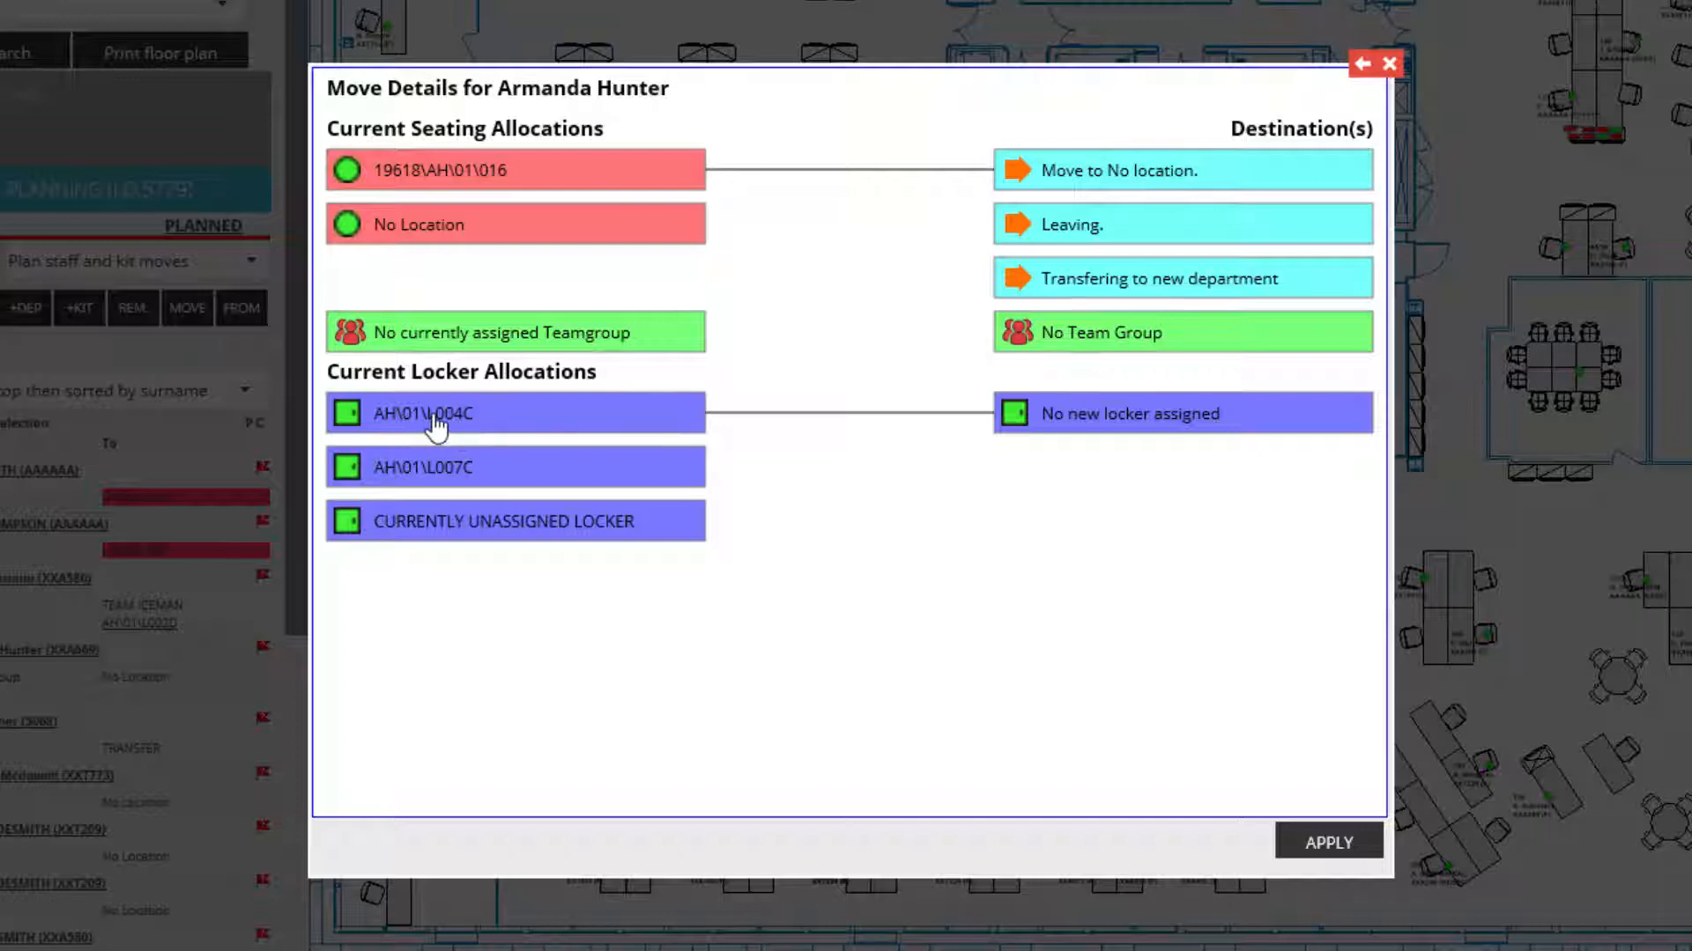
pyautogui.click(539, 479)
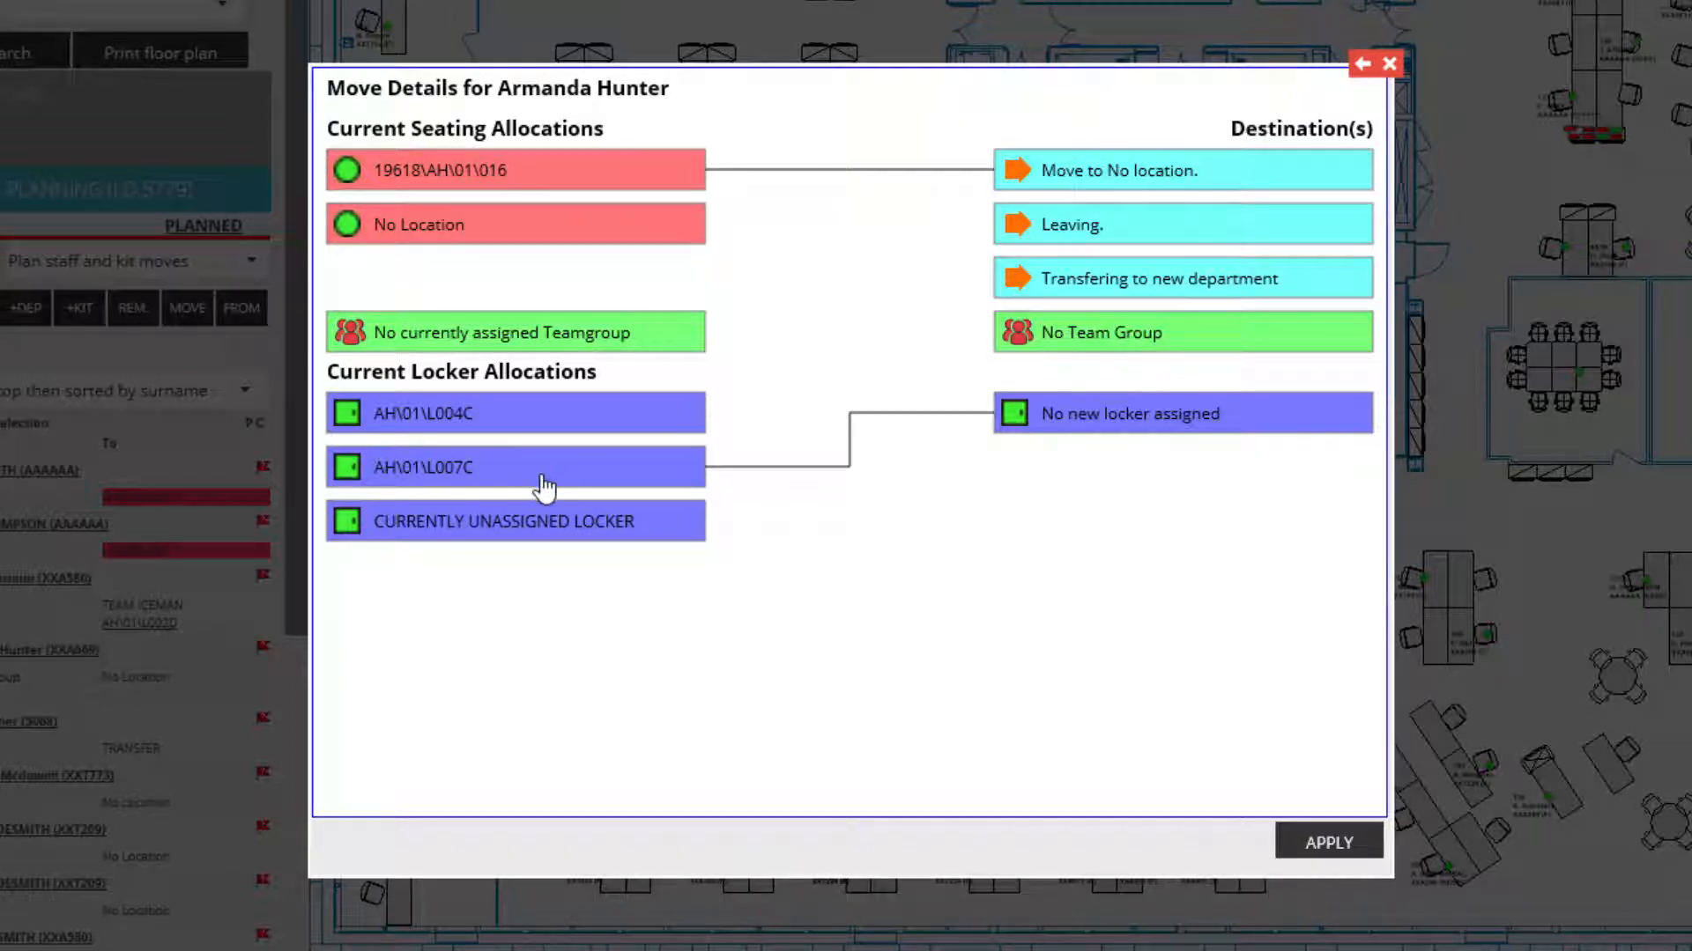
pyautogui.click(585, 534)
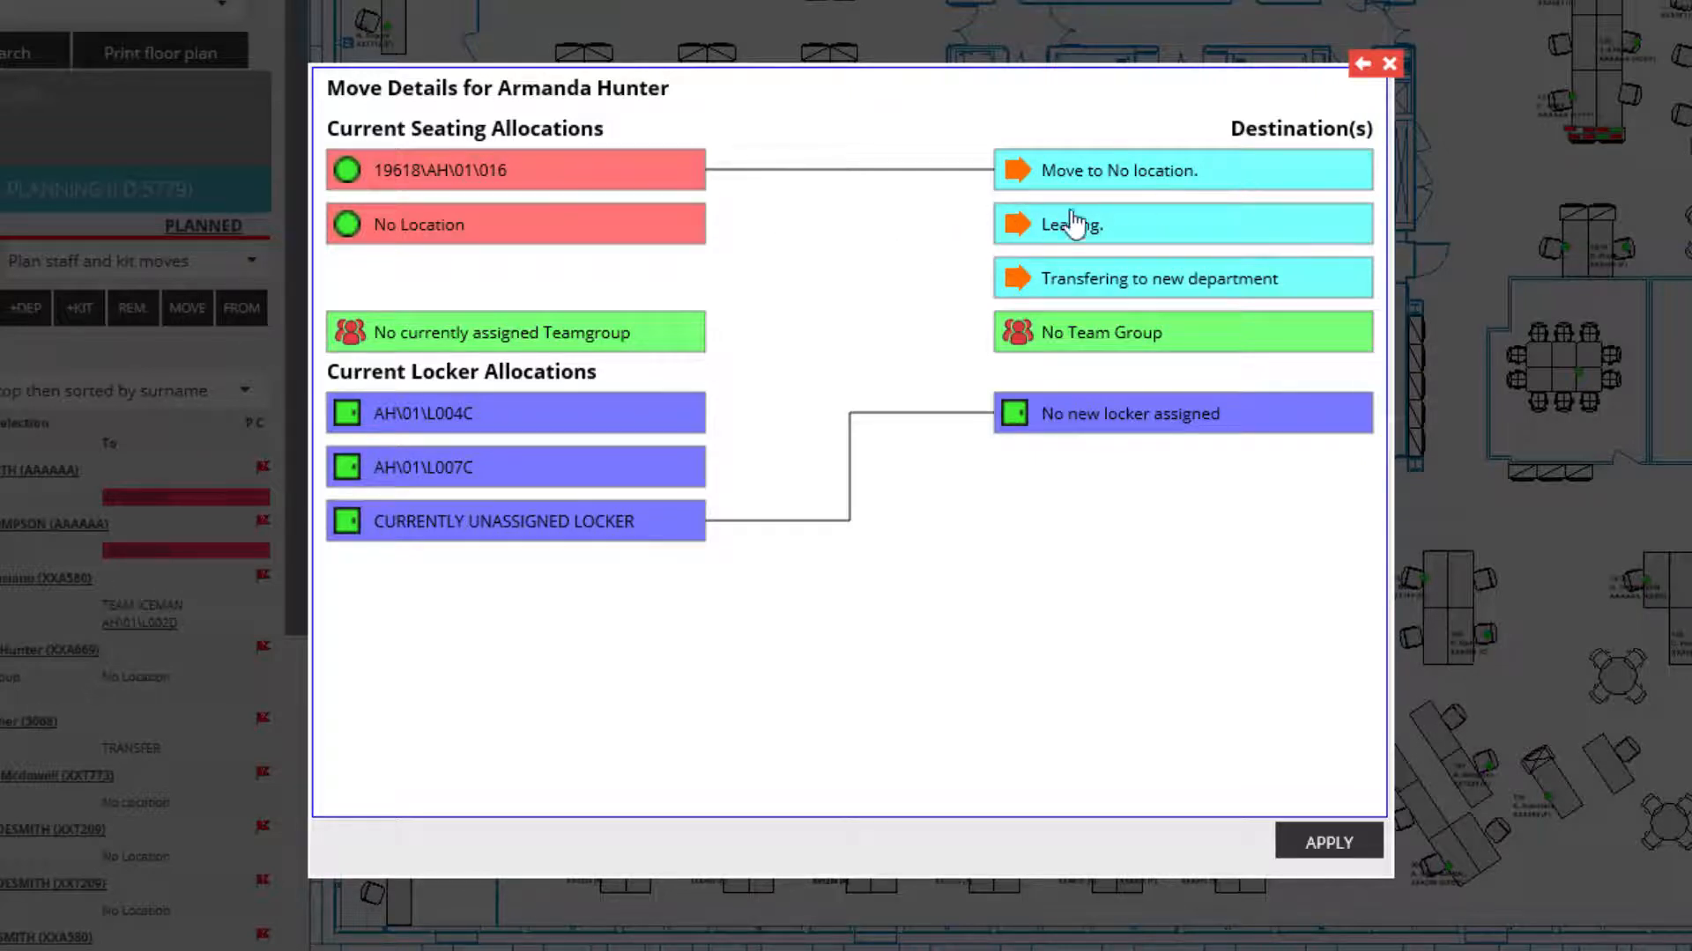
# - Send seat 19618\AH\01\016 to Leaving after trying the department transfer option
pyautogui.click(1110, 234)
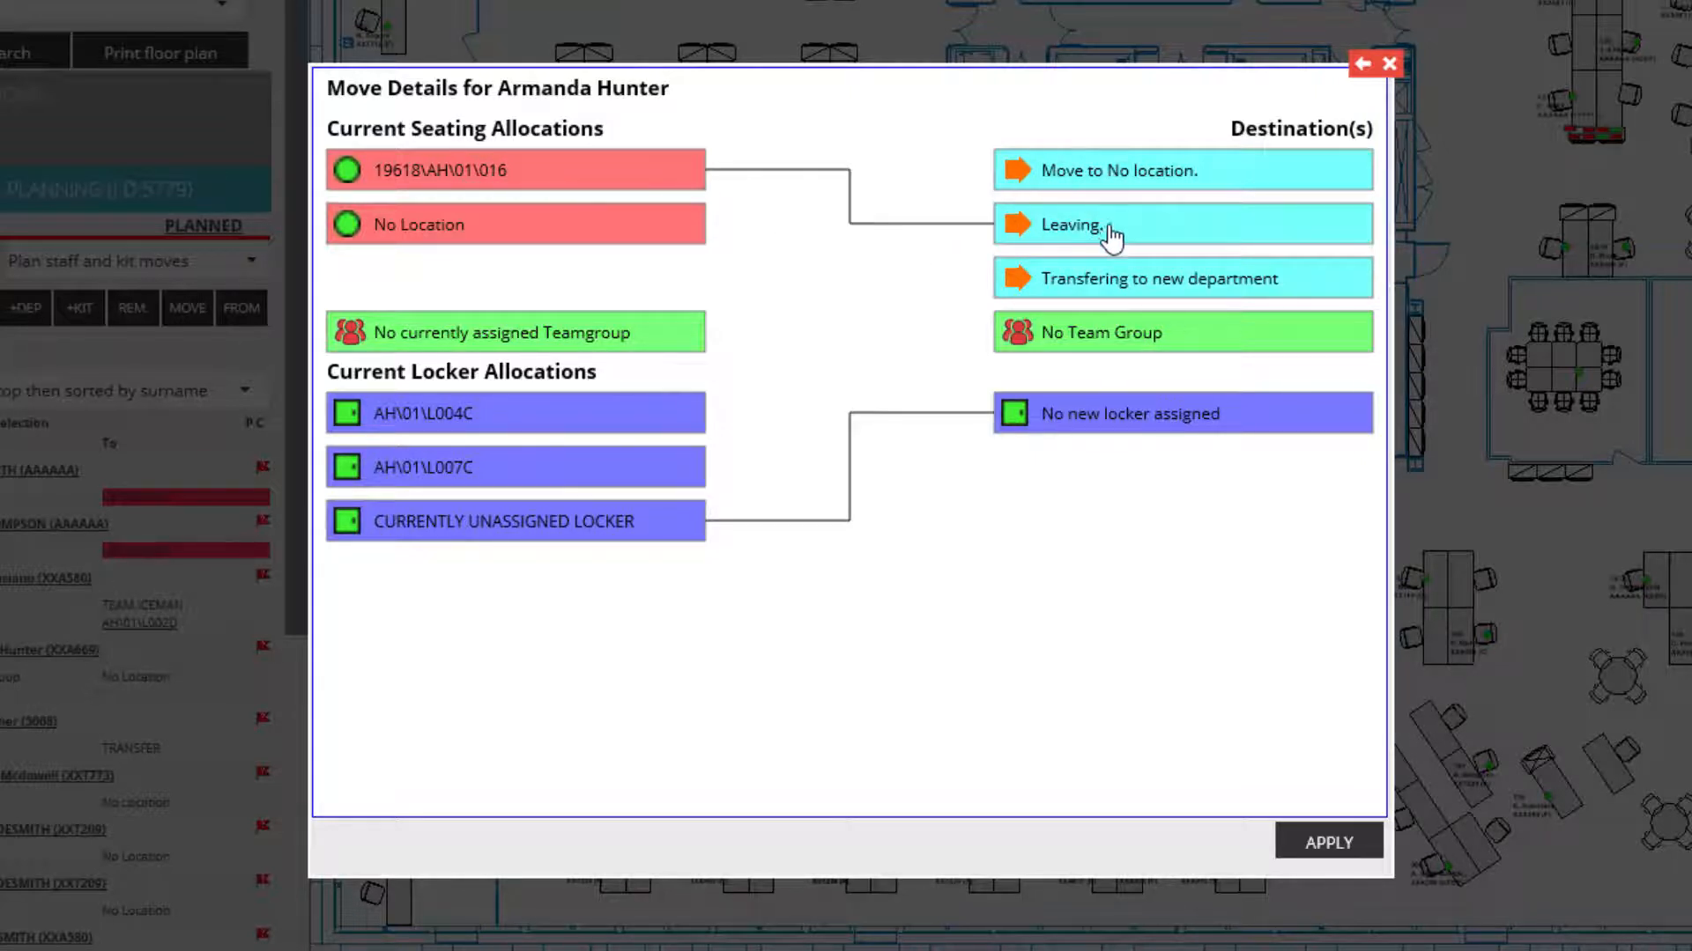
pyautogui.click(1157, 287)
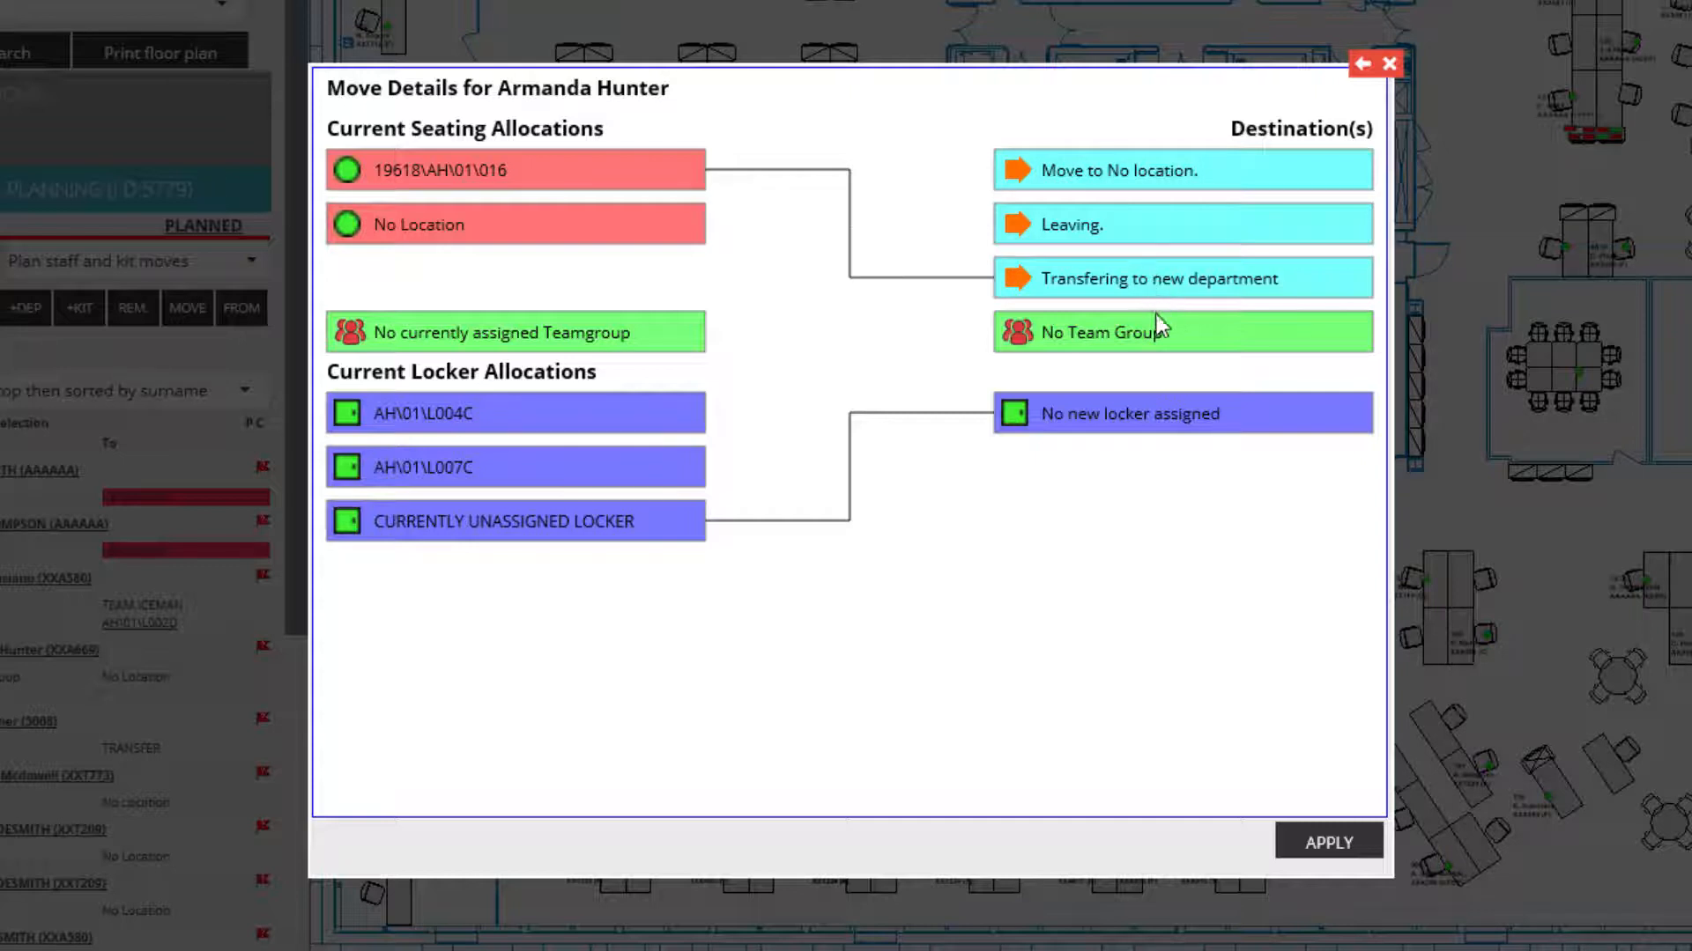
pyautogui.click(1135, 229)
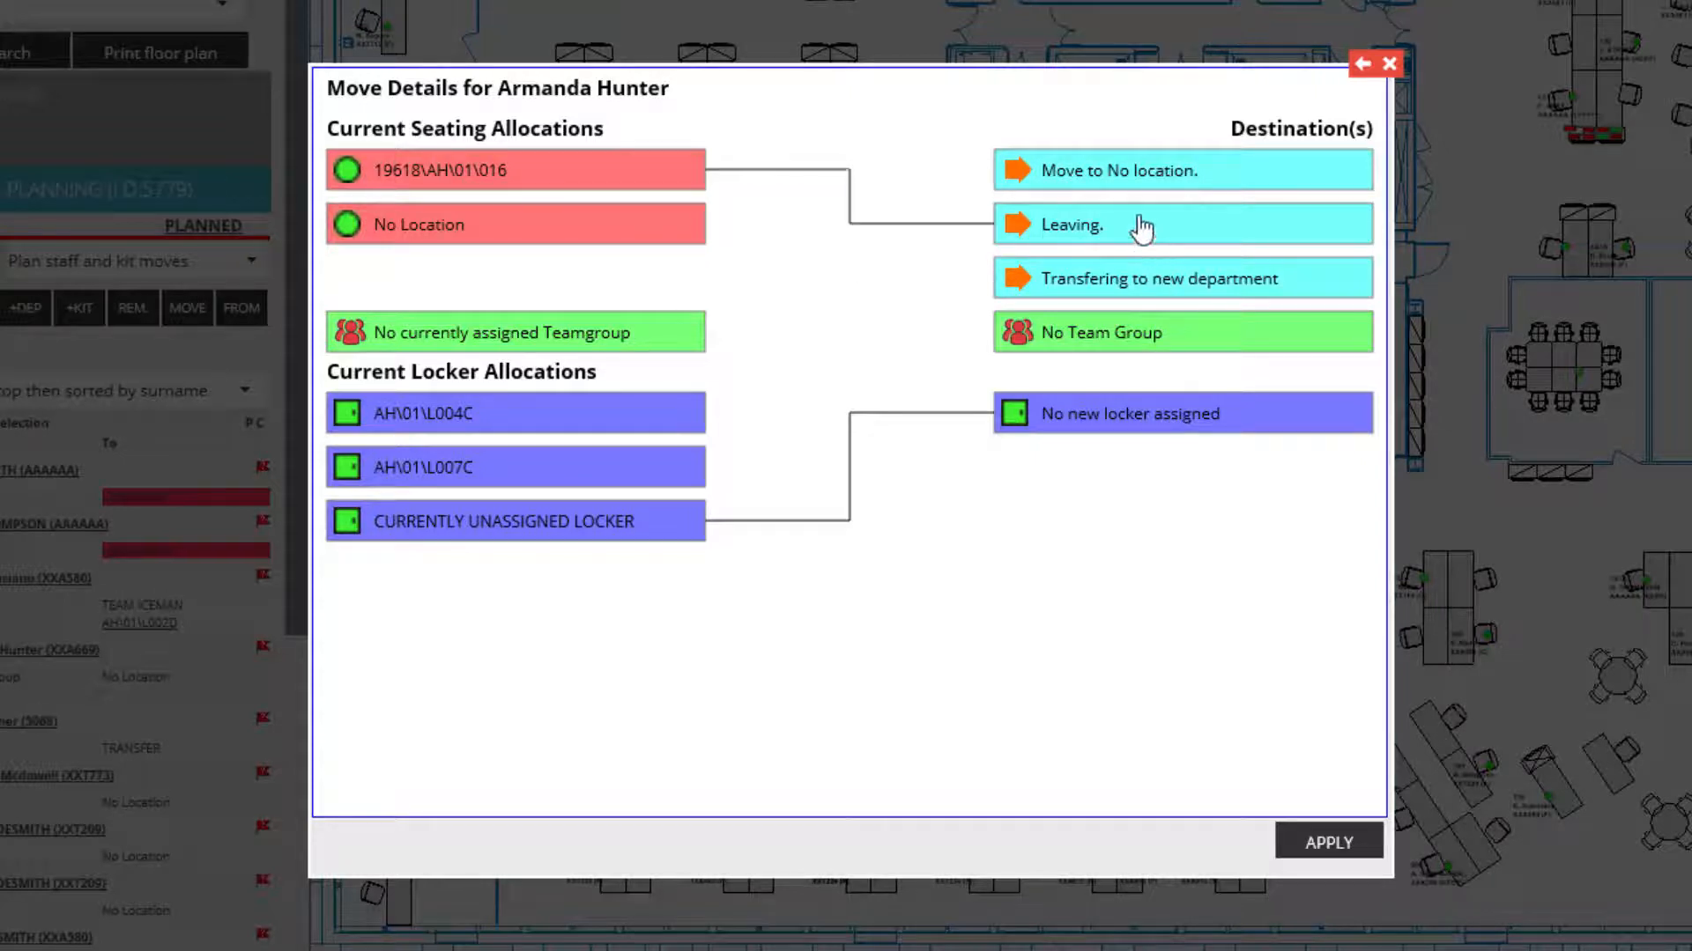
pyautogui.click(1140, 180)
pyautogui.click(1135, 231)
pyautogui.click(1389, 64)
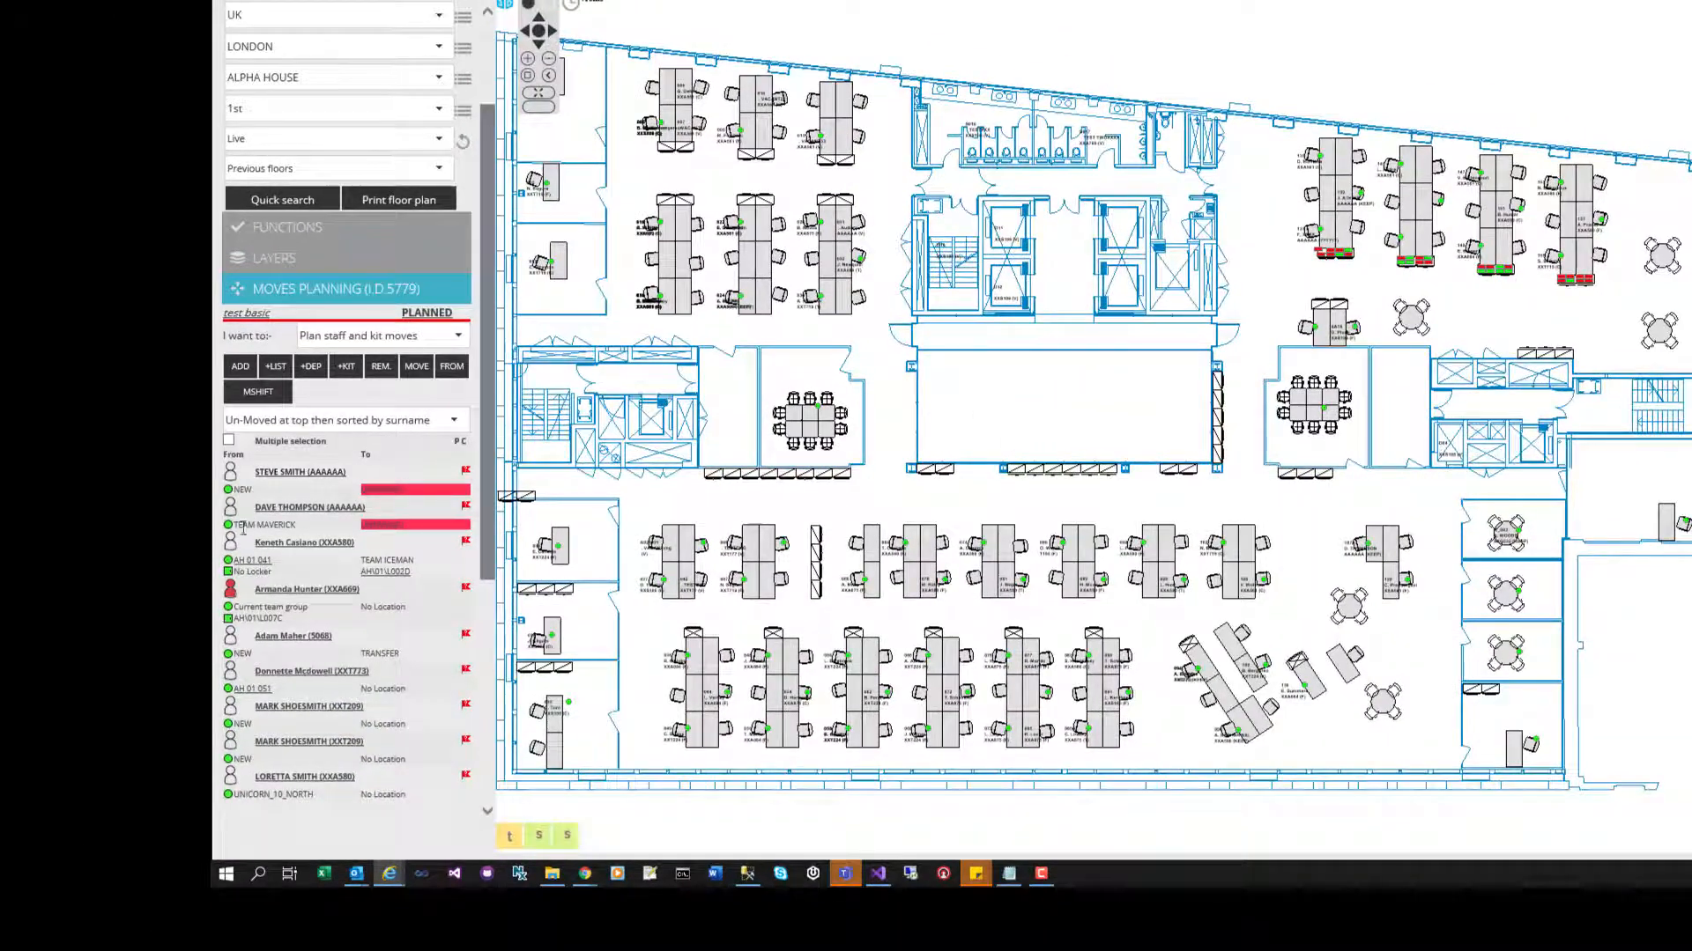
# - Review the first staff member's move: seat 15232\AH\01\041 to AH\01\153 with locker AH\01\L002D
pyautogui.click(230, 542)
pyautogui.click(452, 366)
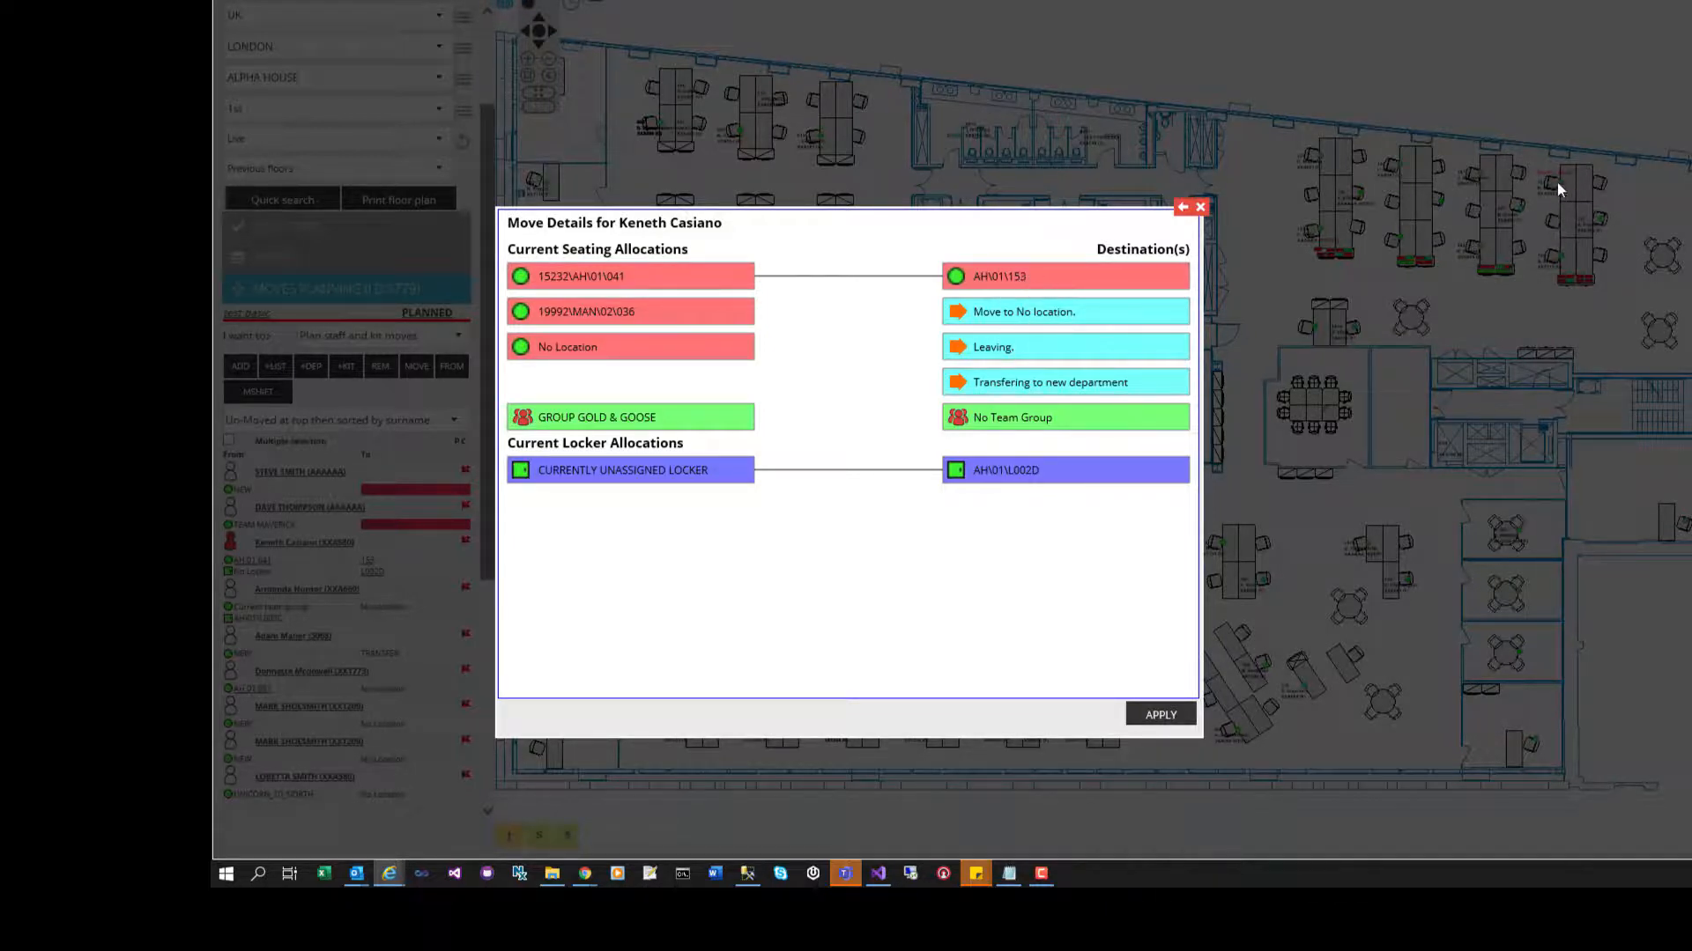
pyautogui.click(1200, 209)
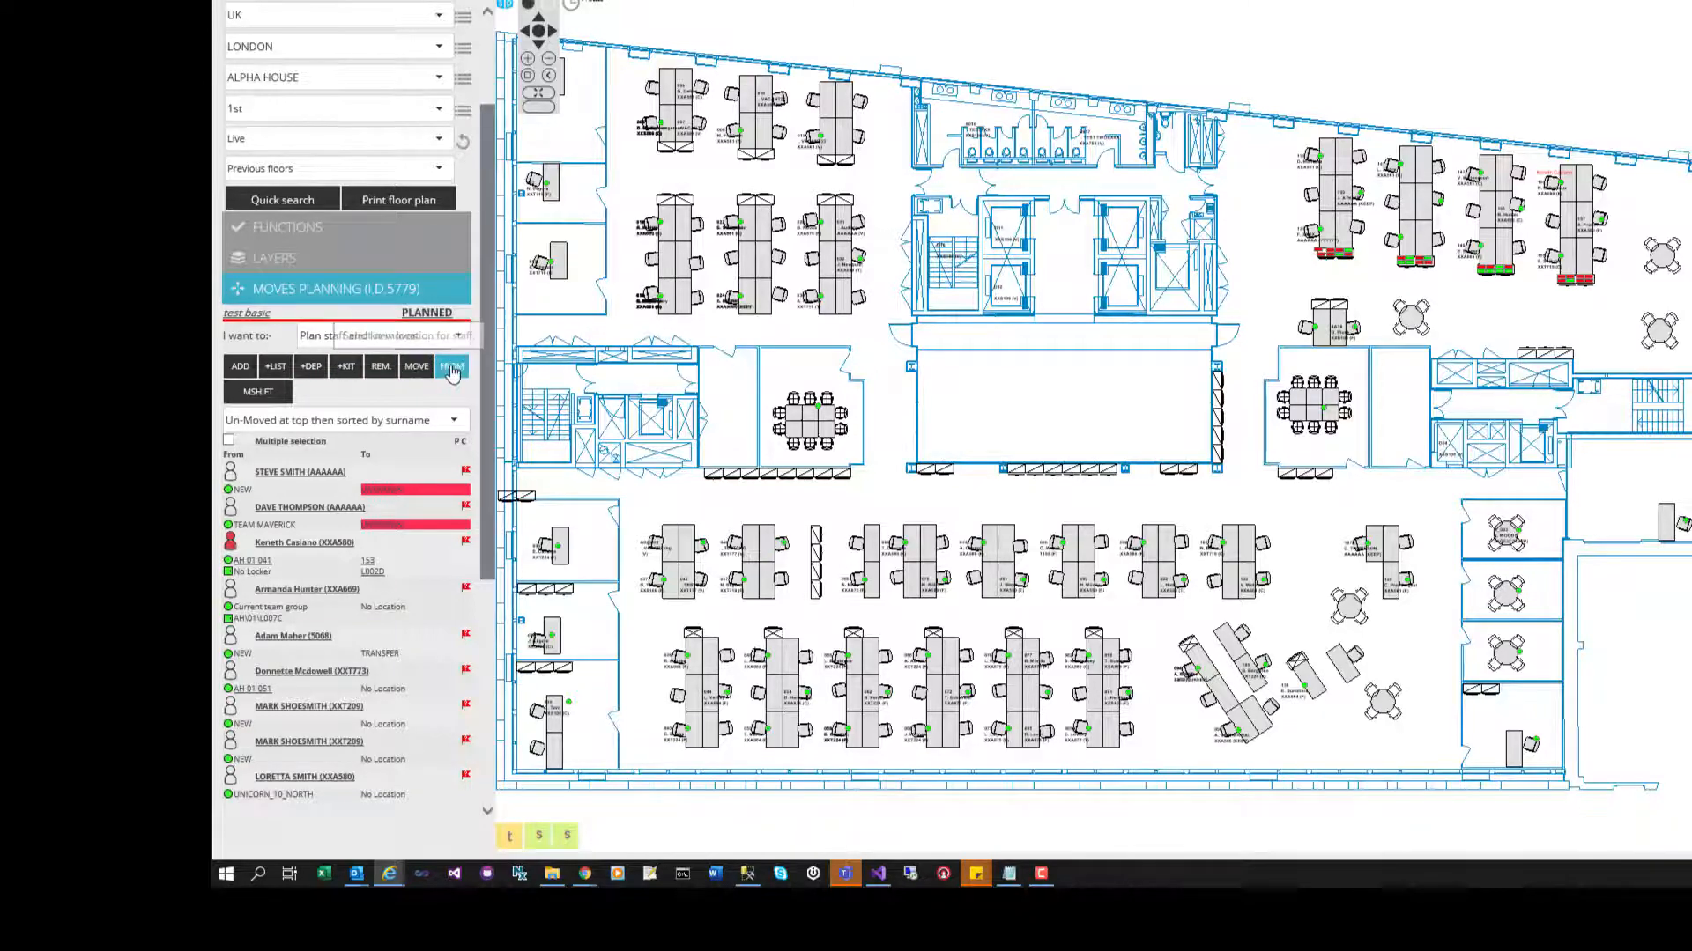
# - Look over the move-to-no-location and department-transfer options, then reopen the first staff member's move details
pyautogui.click(419, 372)
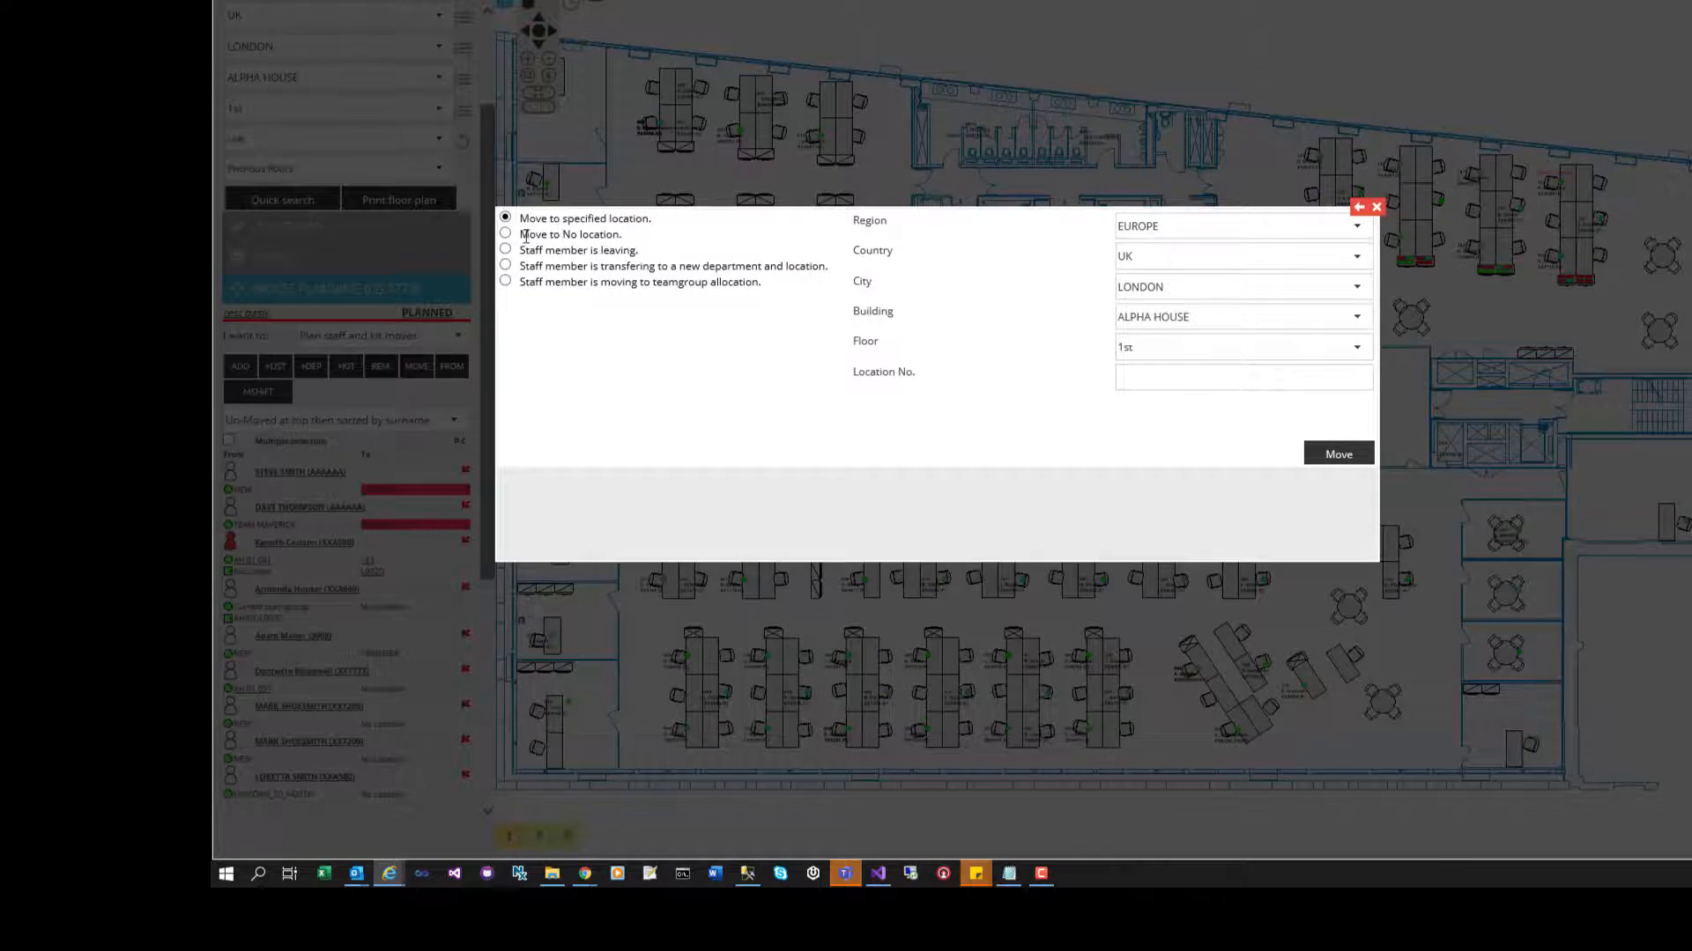
pyautogui.moveTo(521, 235); pyautogui.dragTo(636, 252)
pyautogui.moveTo(521, 267); pyautogui.dragTo(727, 270)
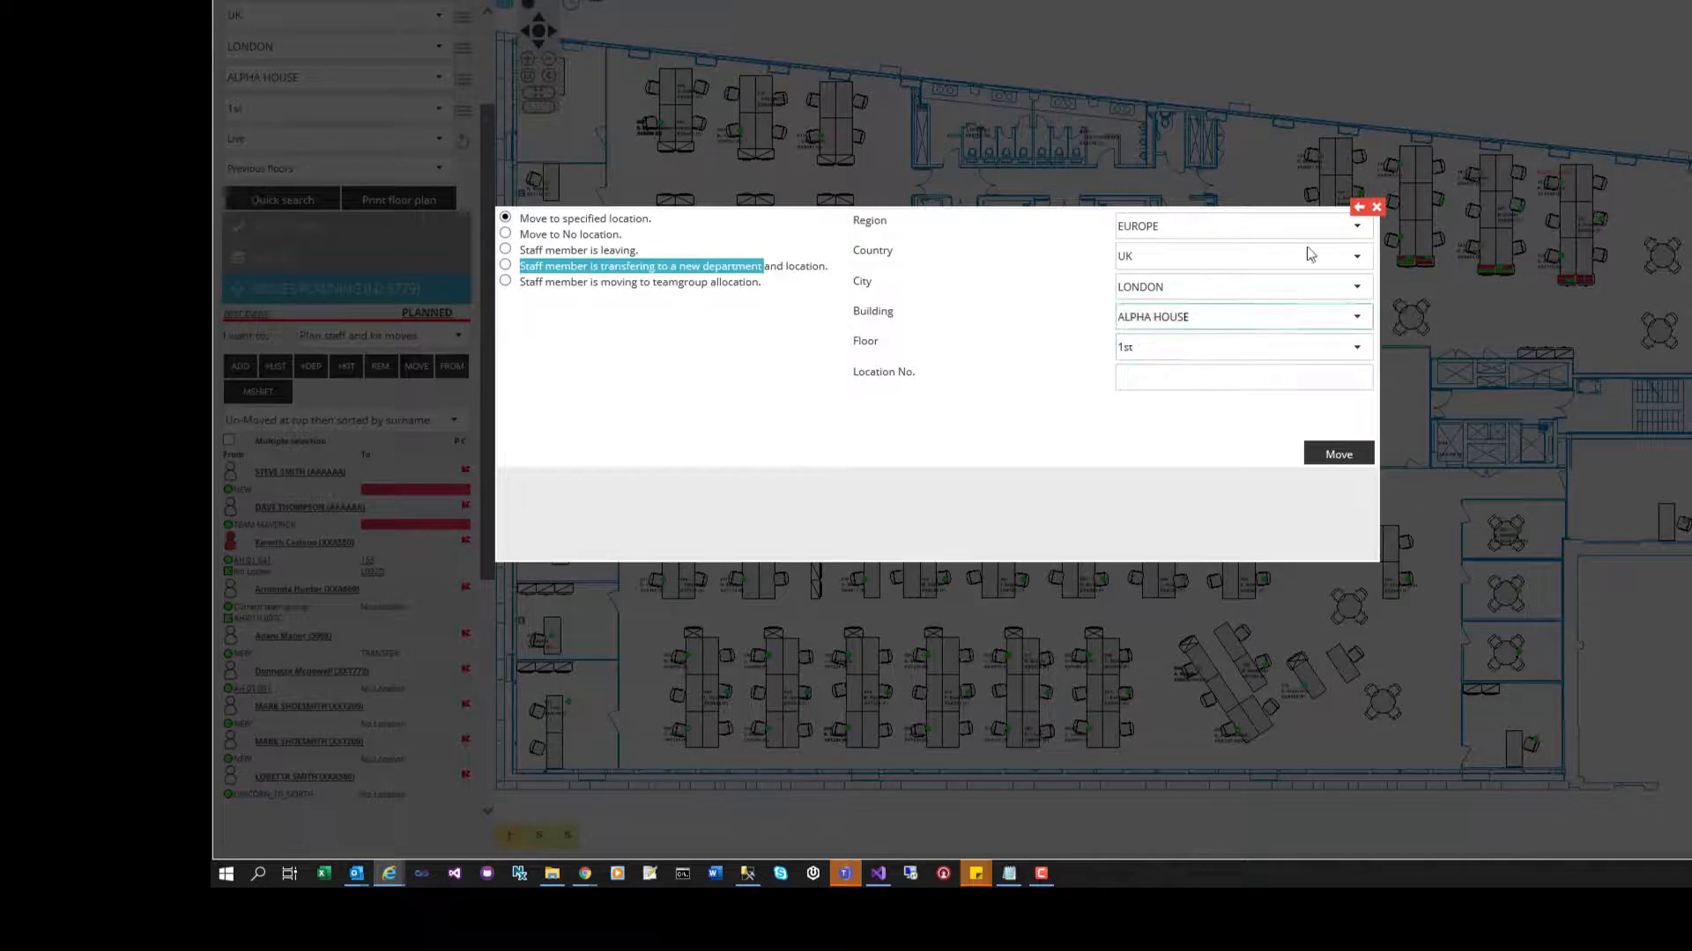
pyautogui.click(1377, 209)
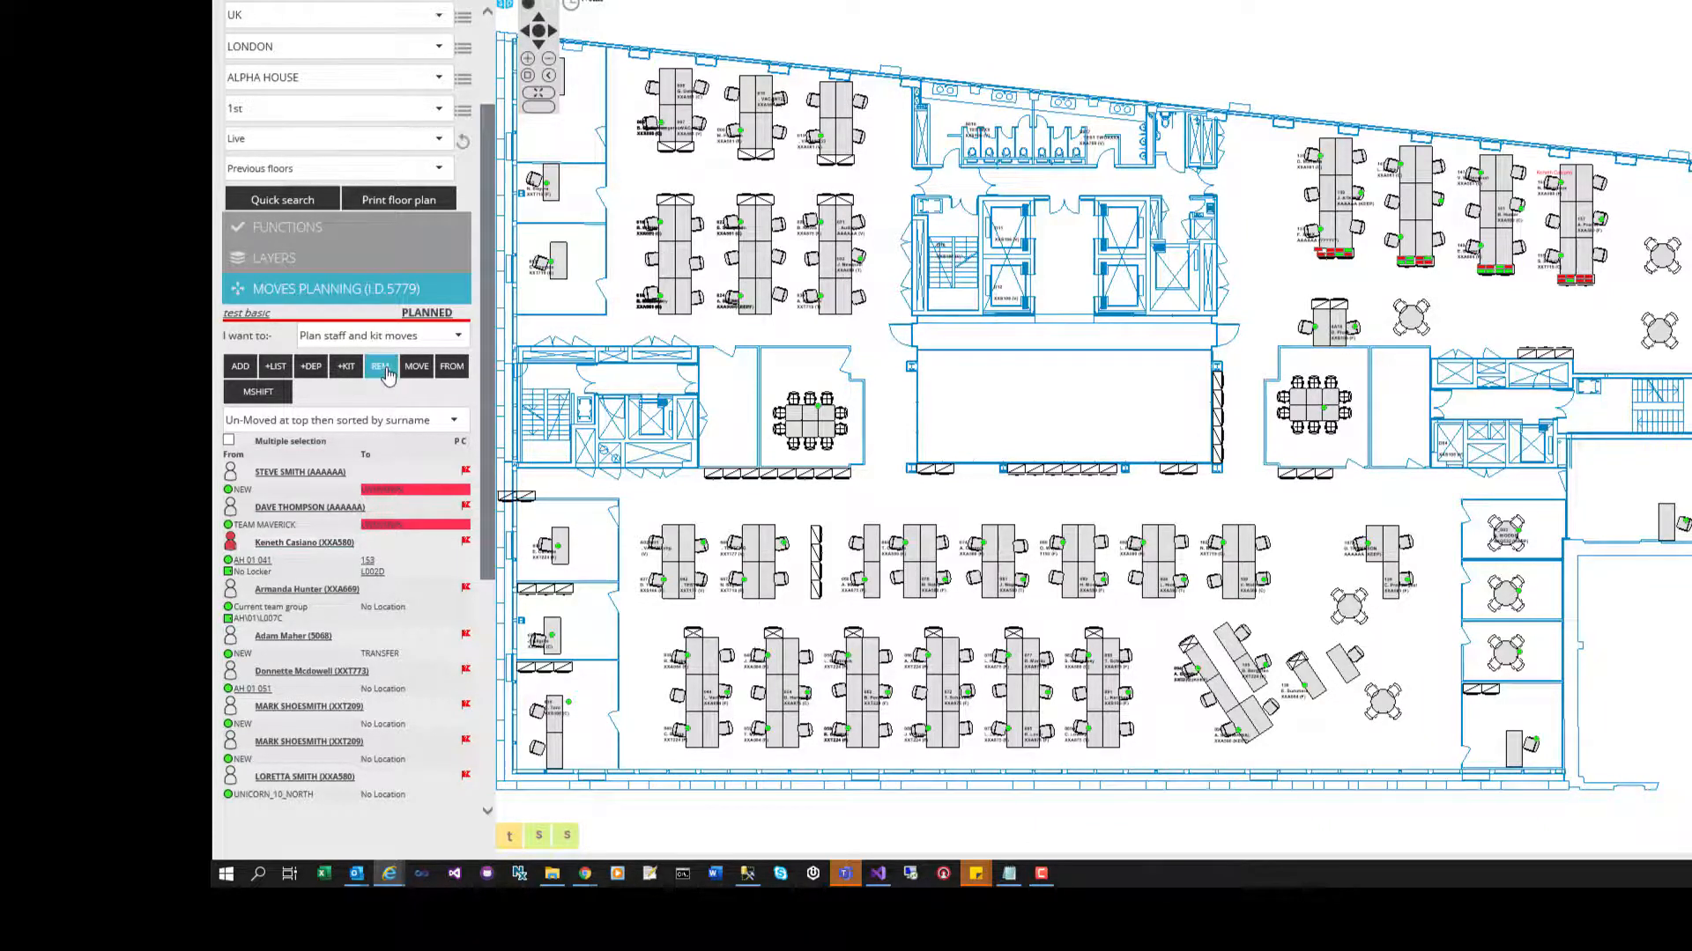
pyautogui.click(450, 366)
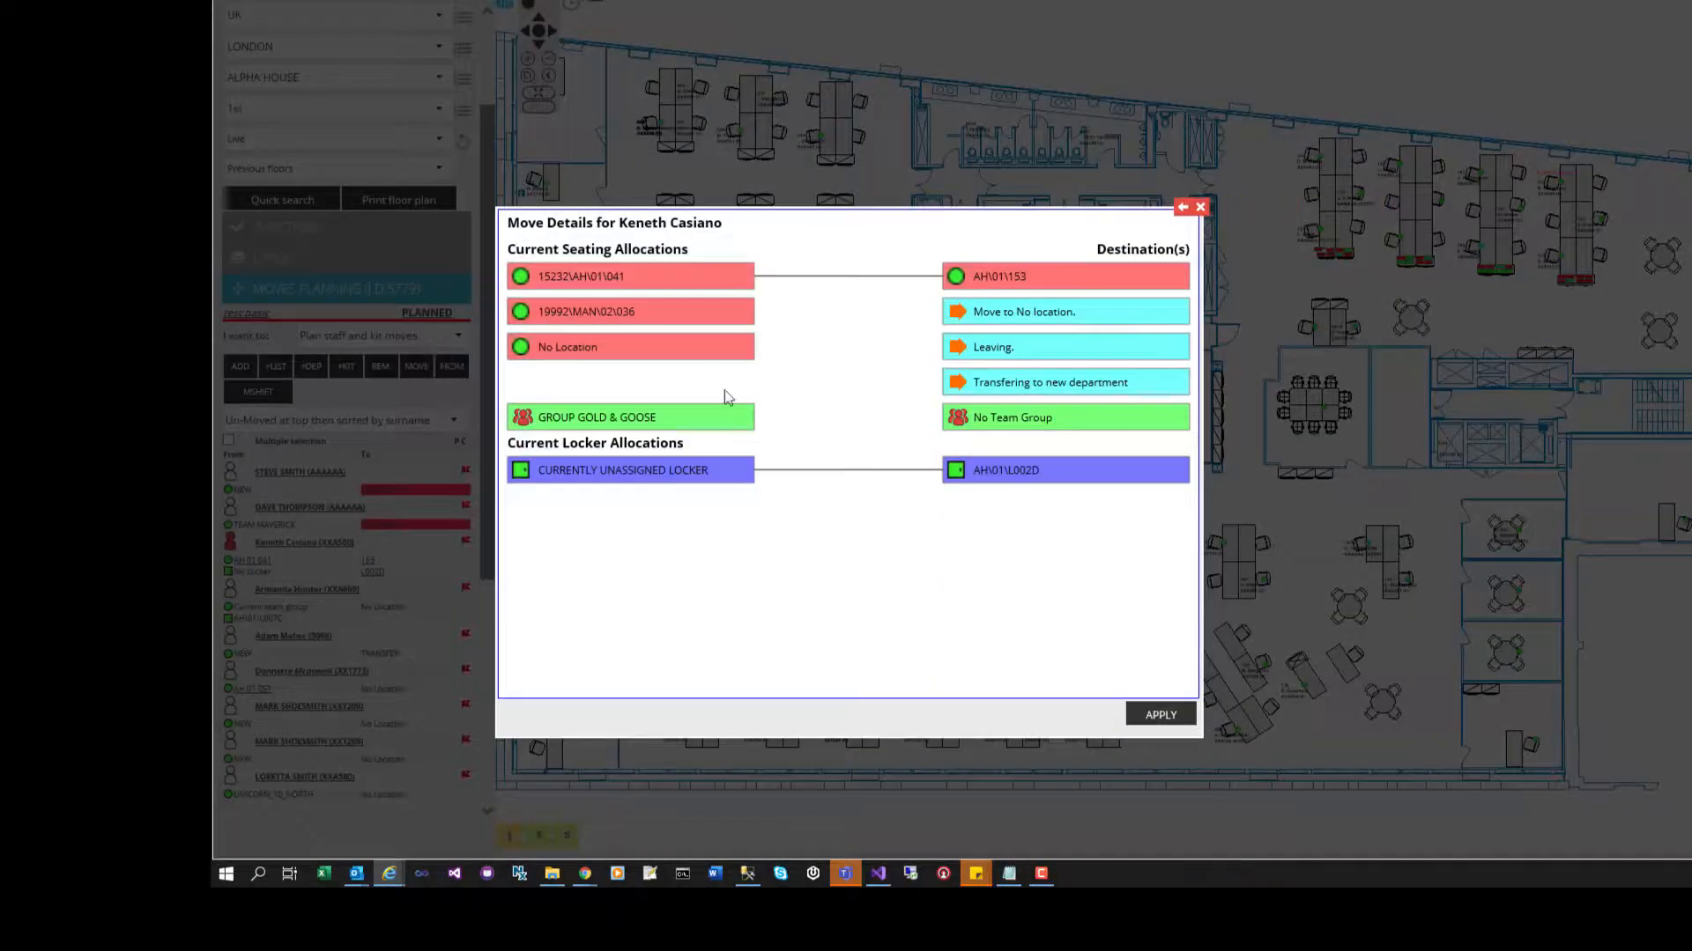